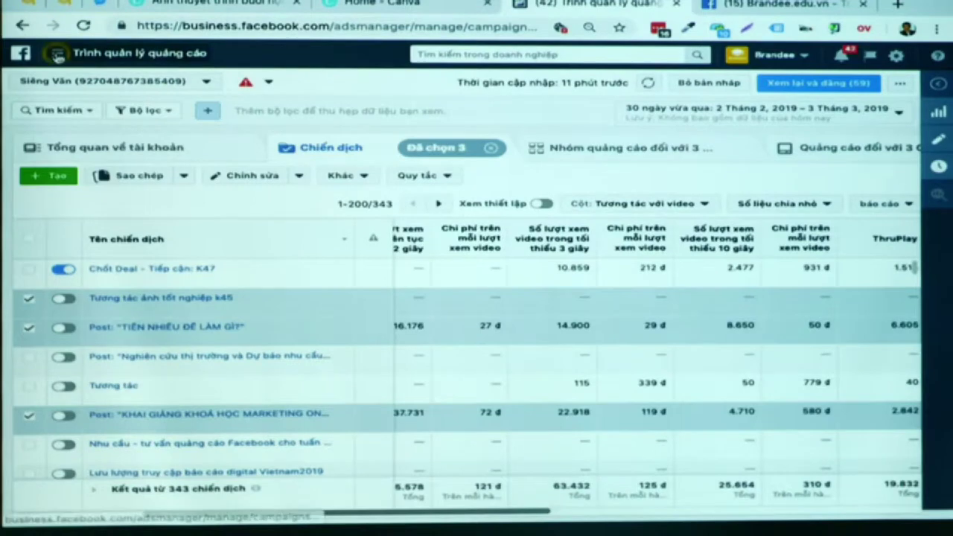
Open the saved audiences library in Ads Manager, then open a new blank browser tab
left_click(57, 54)
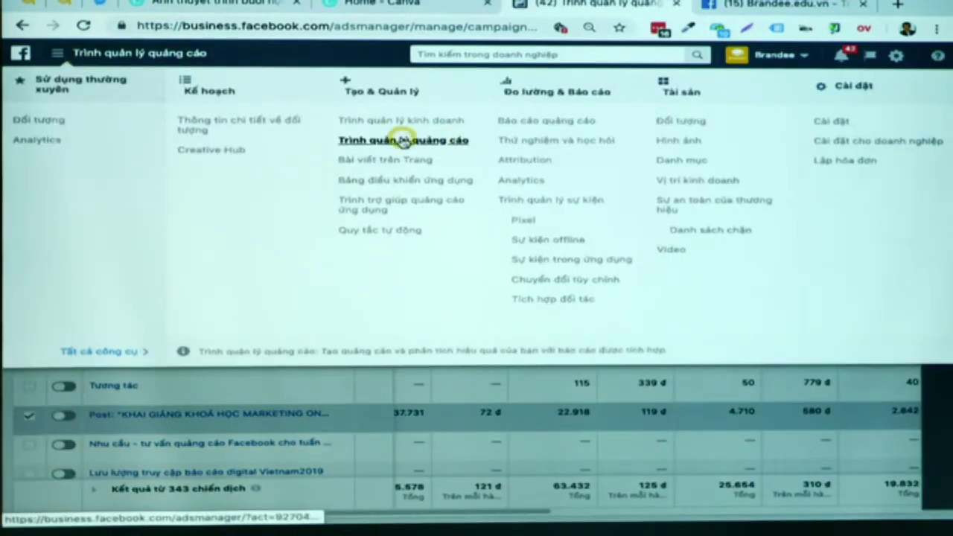
left_click(660, 123)
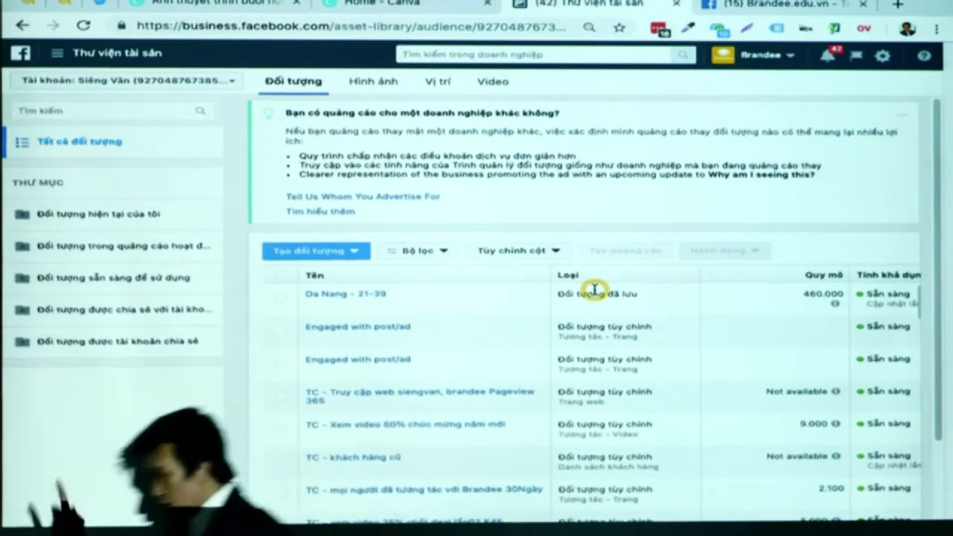
key("ctrl+t")
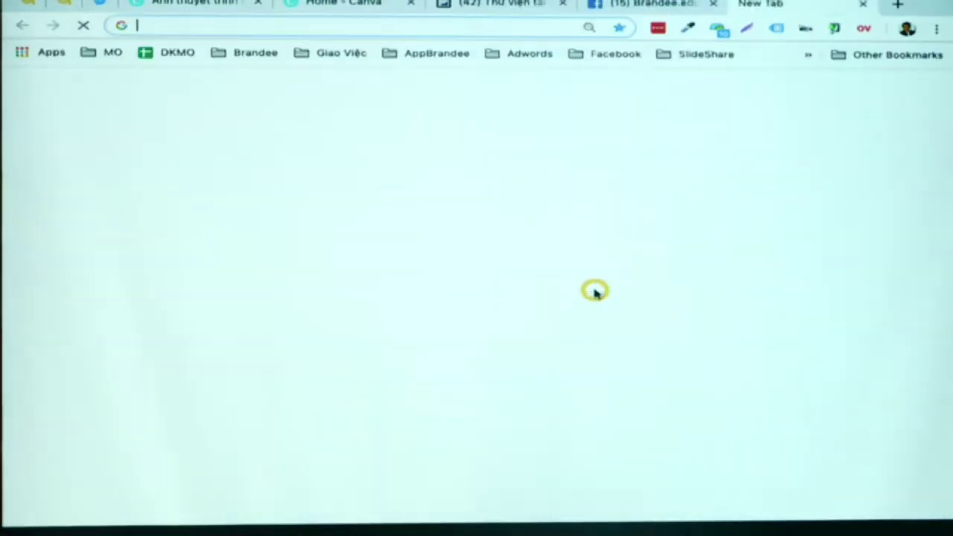
Load adwords.google.com and switch to the second ad account's all-campaigns page
type("ad")
key("Return")
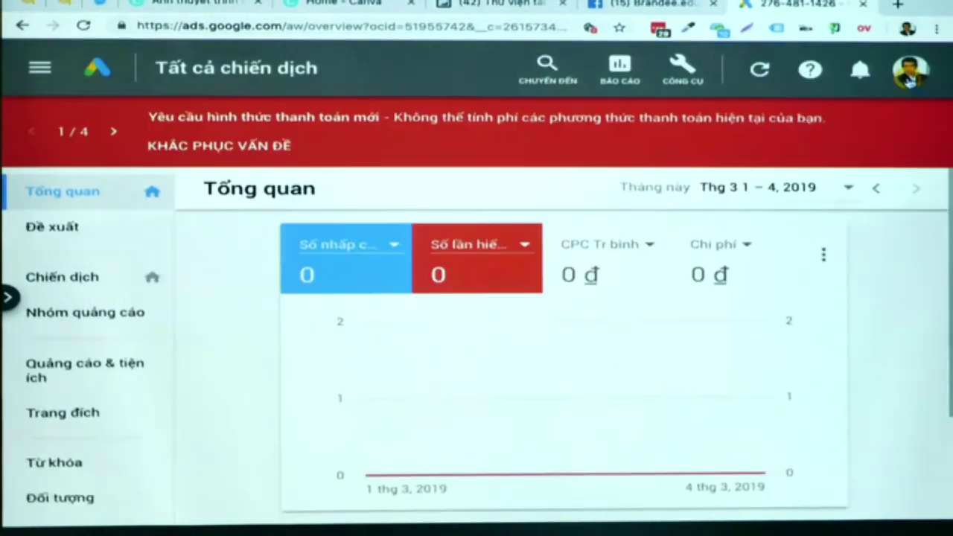
left_click(910, 70)
left_click(779, 368)
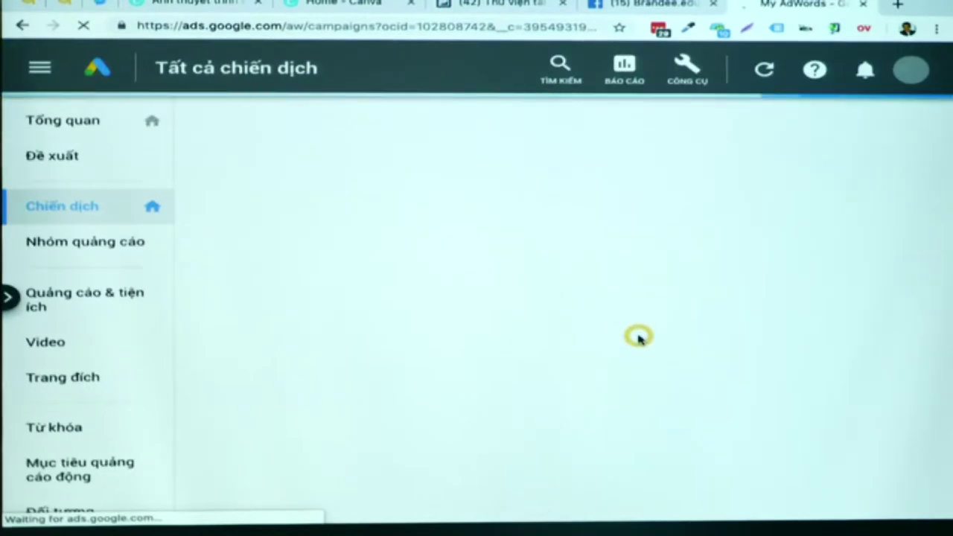
Open Audience manager under Tools > Shared library in Google Ads
left_click(680, 72)
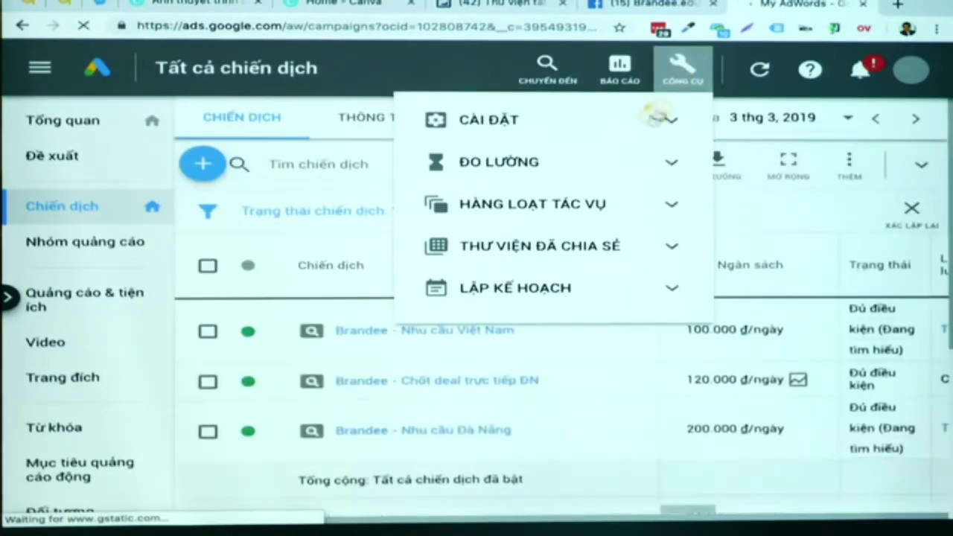
left_click(545, 253)
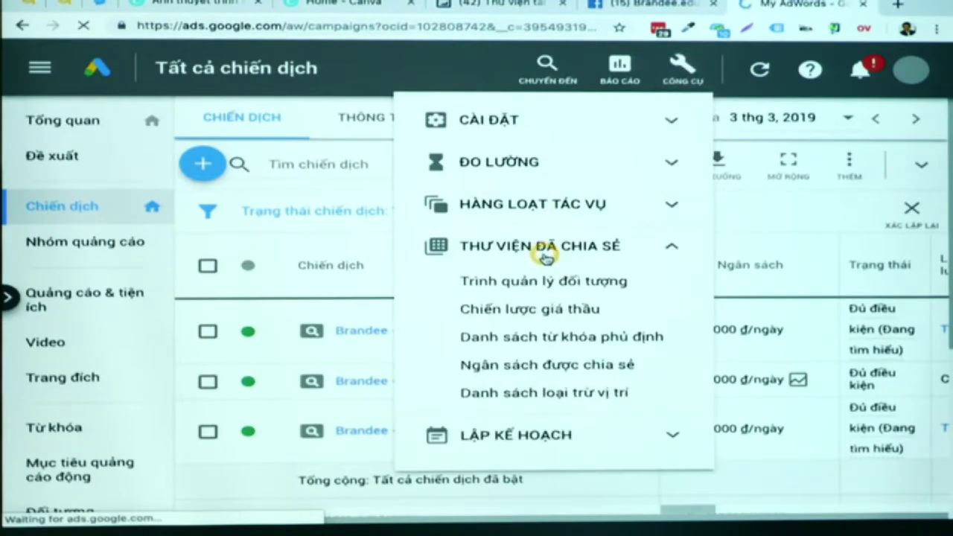
left_click(560, 289)
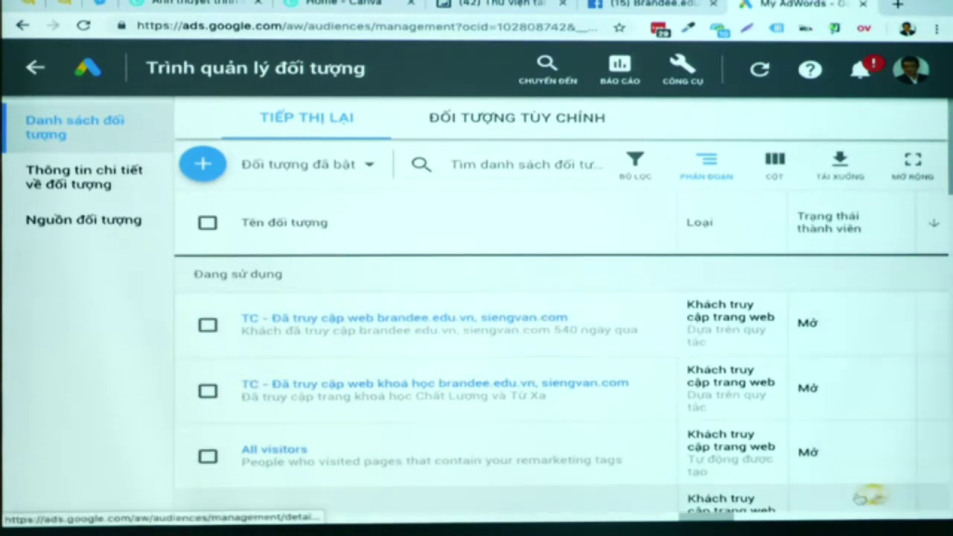
Check the audience list sizes (43.000, 15.000, 8.000), then switch to the Brandee Facebook page
left_click_drag(732, 514, 751, 515)
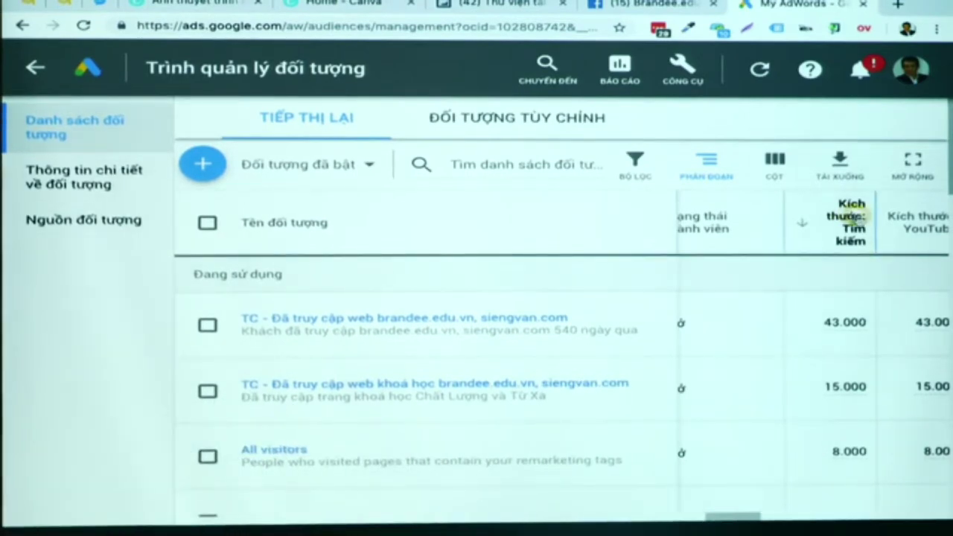
mouse_move(857, 216)
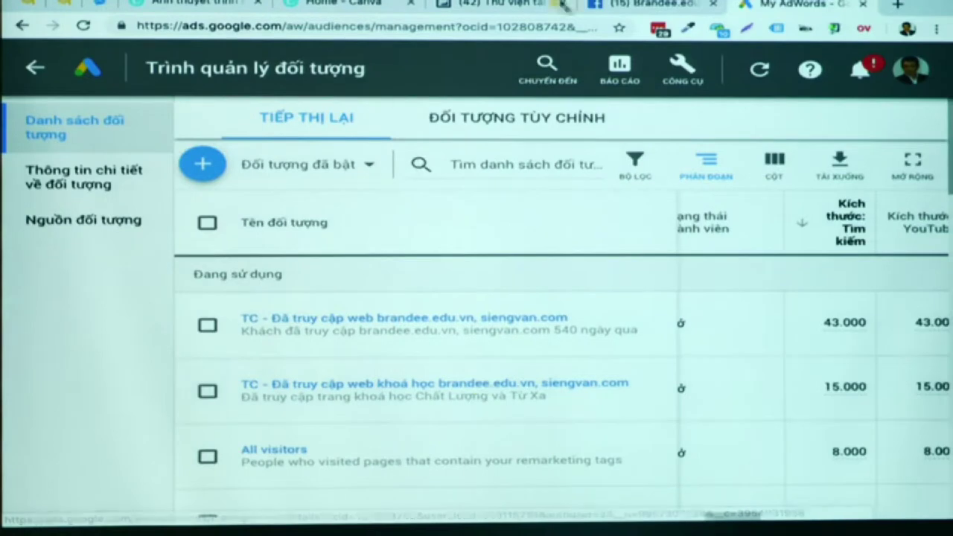
left_click(618, 8)
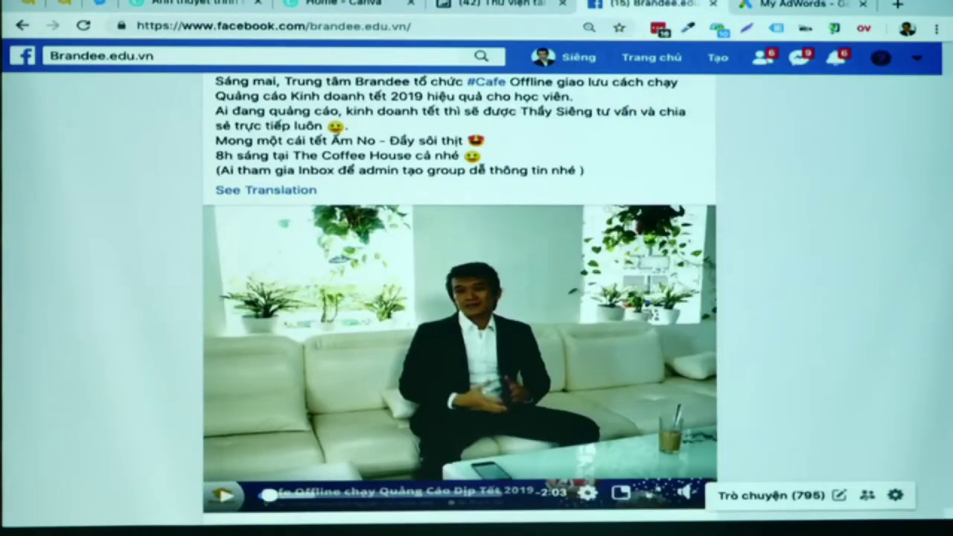
Switch to the Canva presentation showing slide 11, 'Vậy còn các vấn đề khác như:'
left_click(347, 5)
left_click(235, 4)
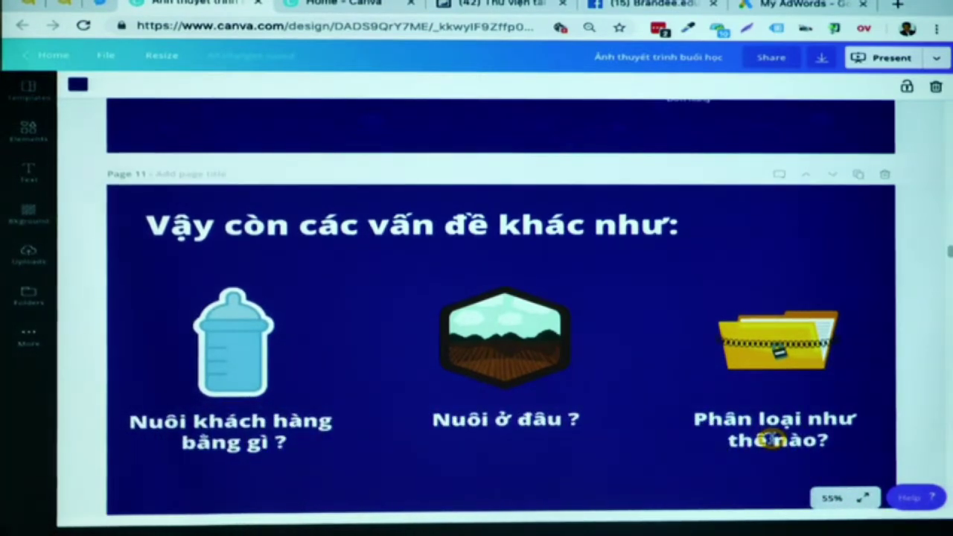
key("super+Tab")
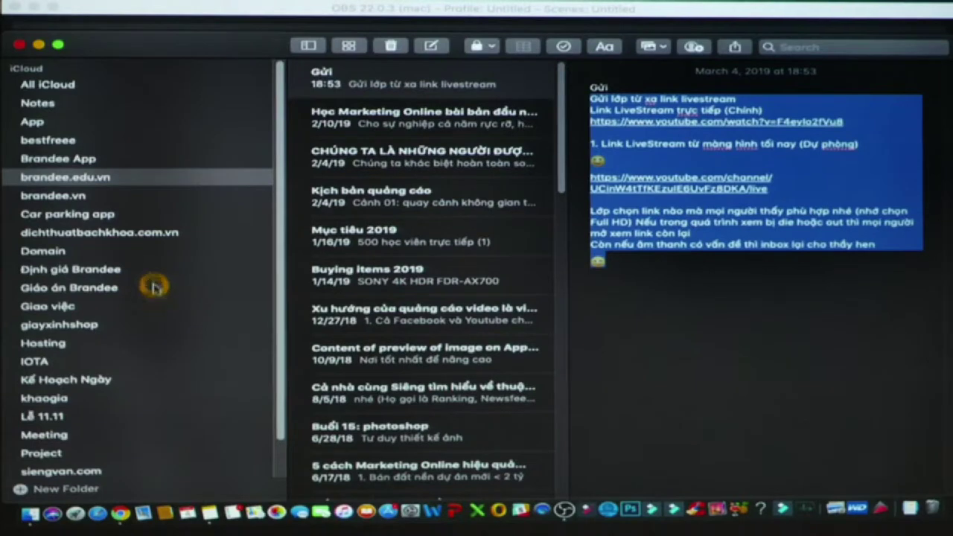
left_click(131, 269)
left_click(123, 284)
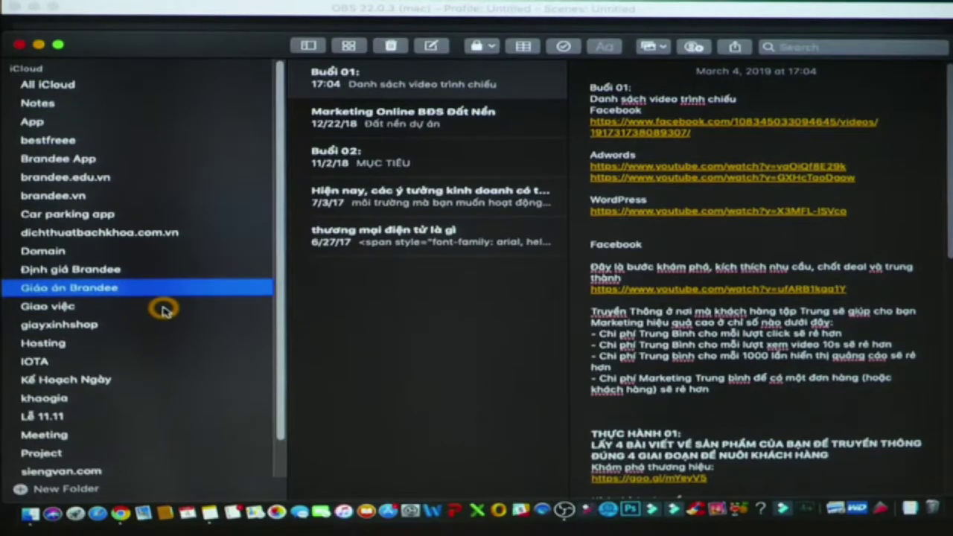
scroll(164, 312, "down", 2)
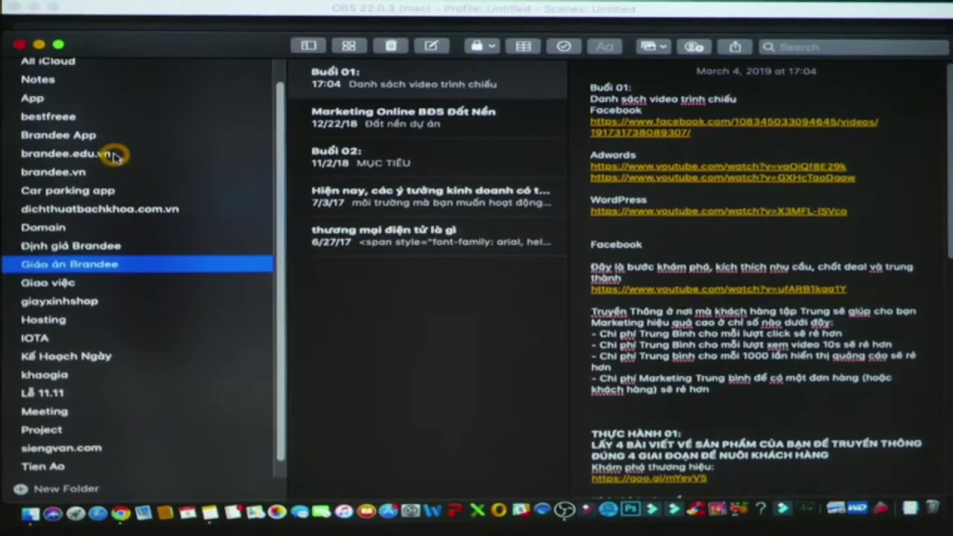
left_click(116, 155)
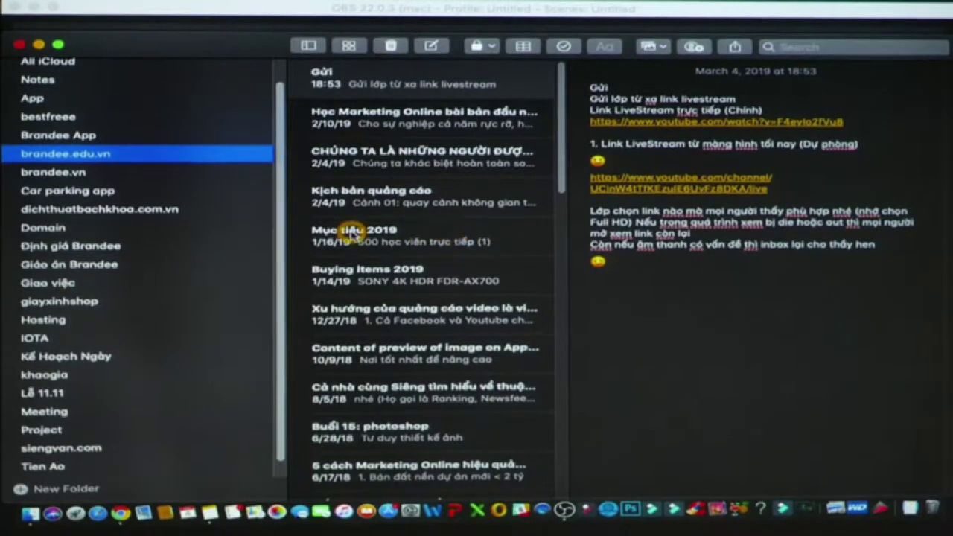
key("super+Tab")
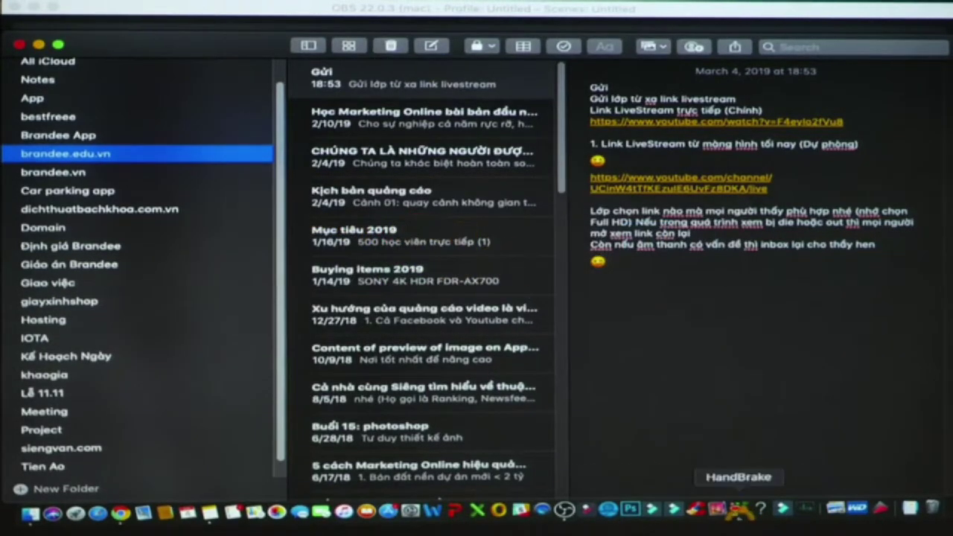
left_click(121, 516)
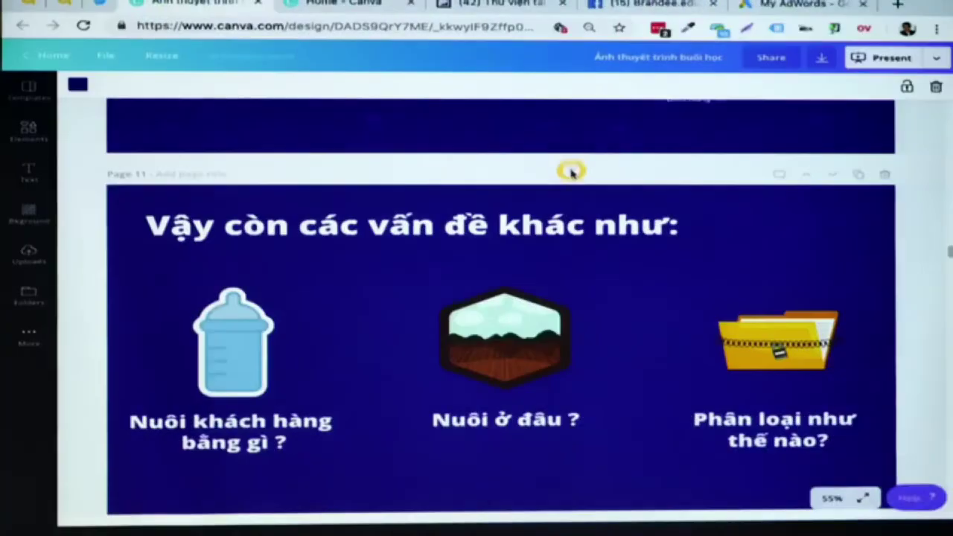
Scroll down to the Thực hành 01 practice slide and select its subtitle text
scroll(550, 230, "down", 10)
scroll(550, 234, "down", 10)
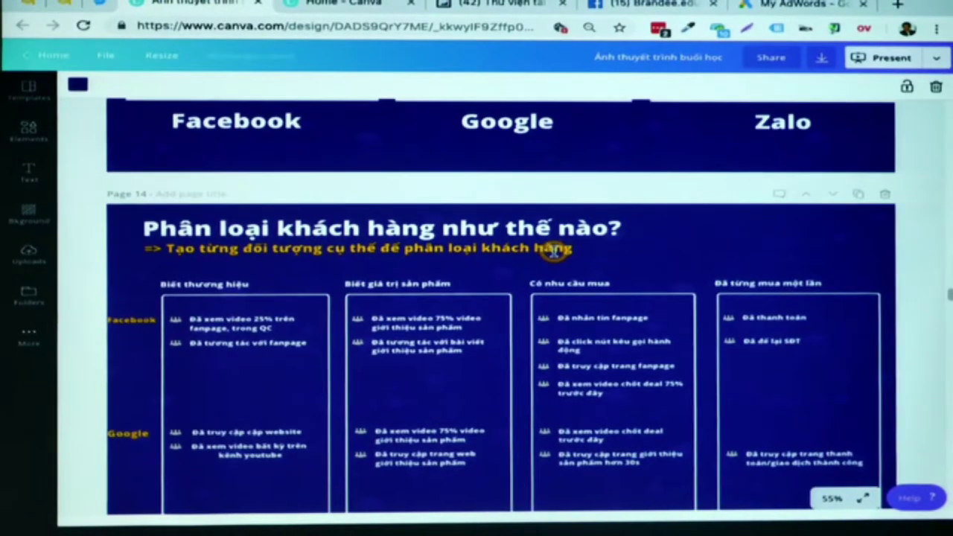
scroll(554, 251, "down", 1)
scroll(554, 254, "down", 15)
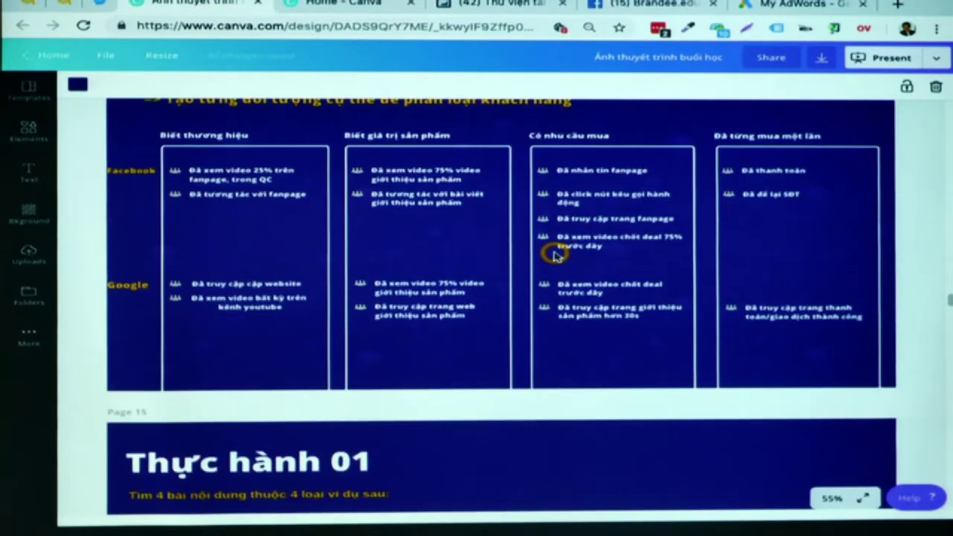
scroll(553, 254, "down", 1)
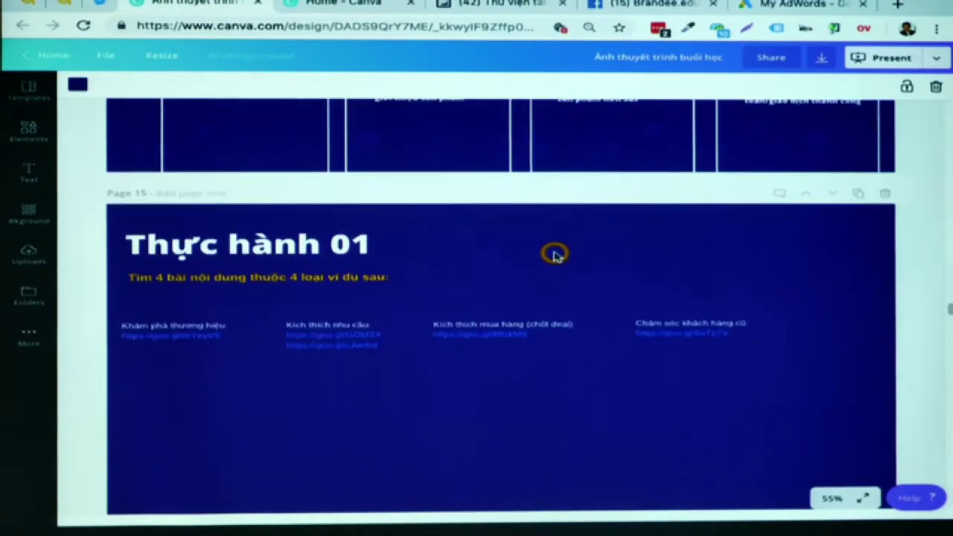
double_click(353, 278)
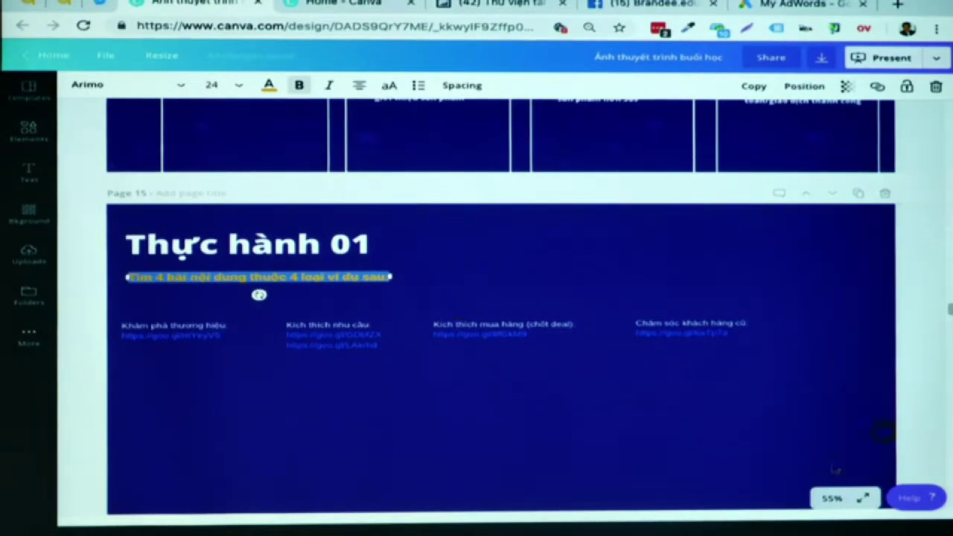
Zoom the slide to 75% and select the Kích thích nhu cầu text with its links
left_click(832, 498)
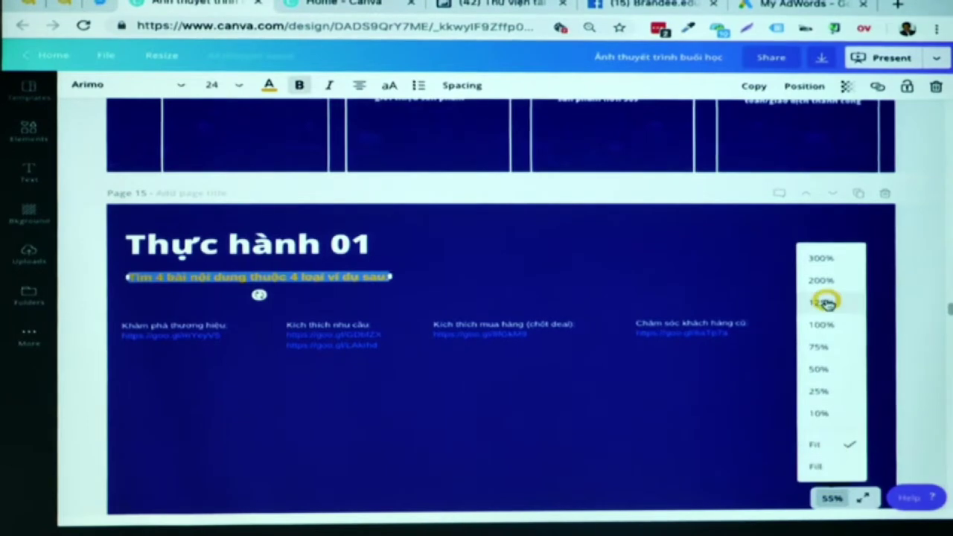
left_click(817, 350)
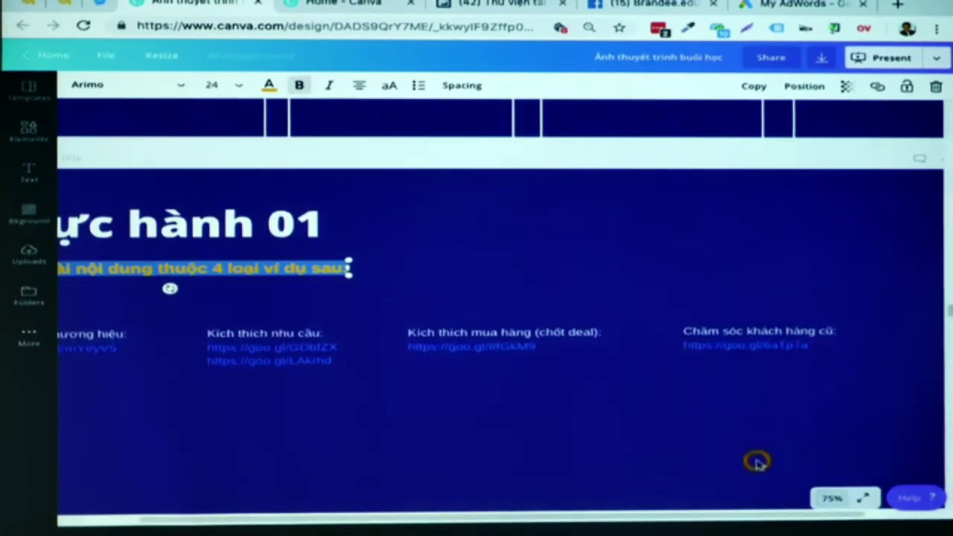
left_click_drag(755, 514, 677, 514)
left_click(671, 439)
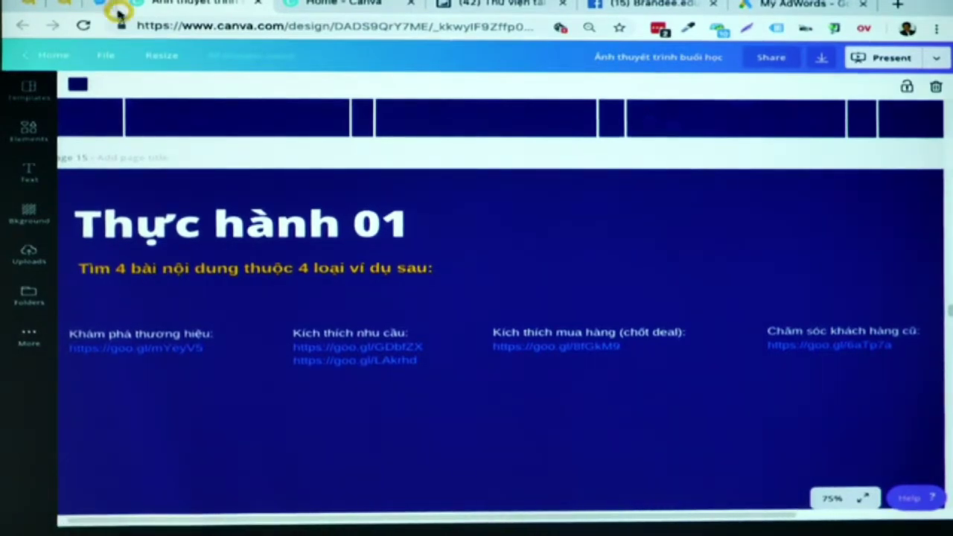
left_click(349, 331)
left_click(349, 336)
key("ctrl+c")
Open the top course group chat in Messenger and paste the Kích thích nhu cầu links into the draft
left_click(96, 5)
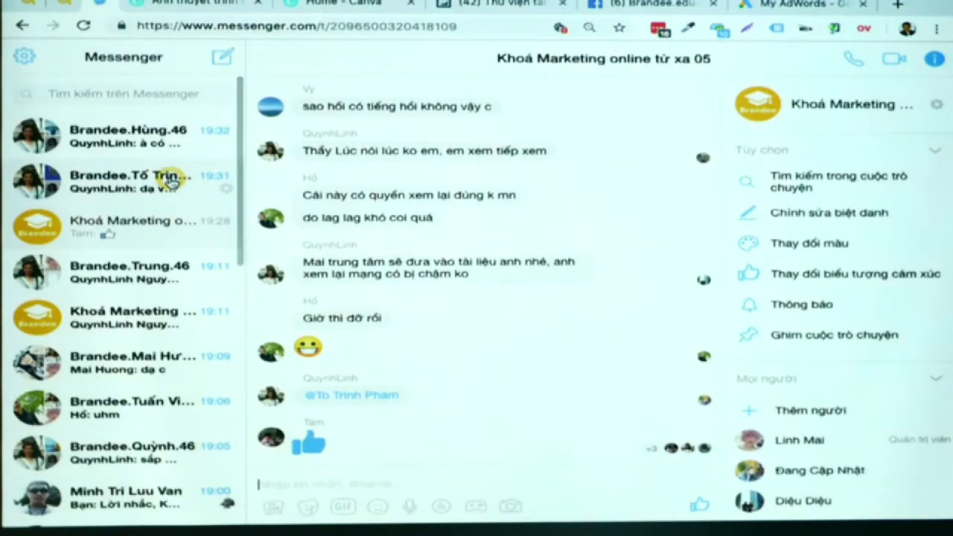
left_click(160, 143)
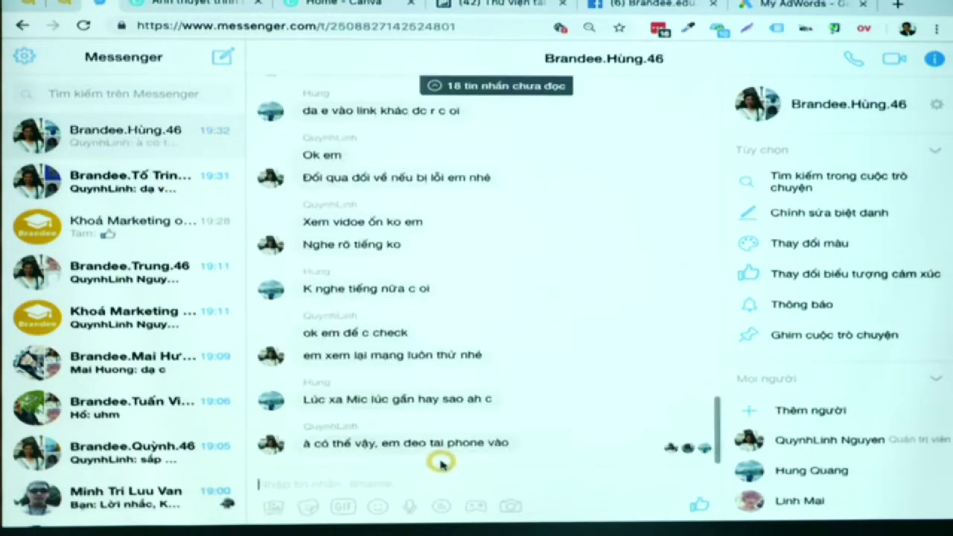
key("ctrl+v")
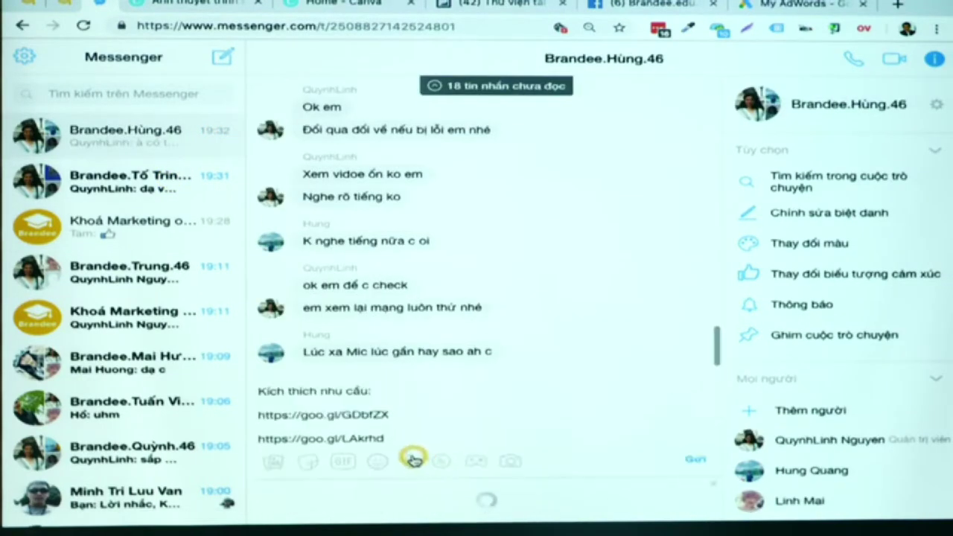
left_click(324, 403)
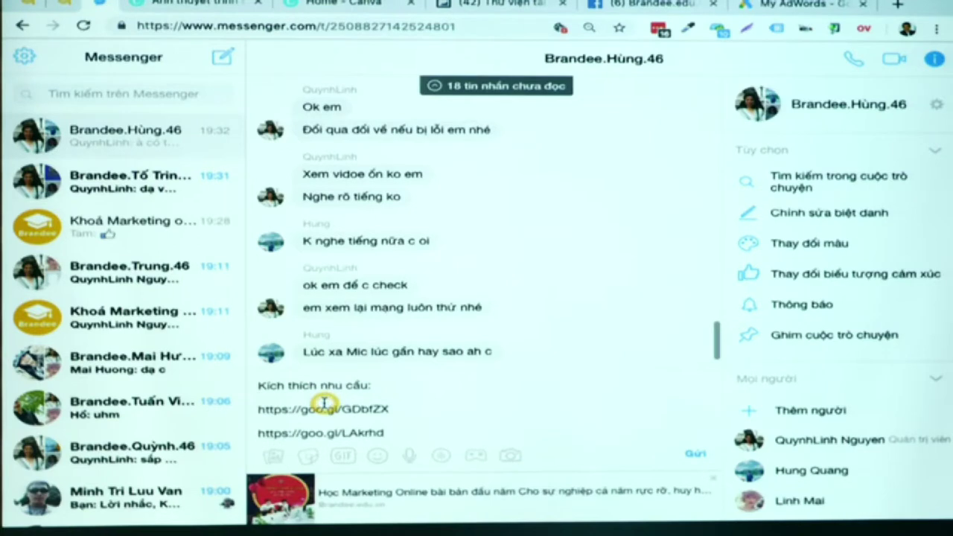
key("BackSpace")
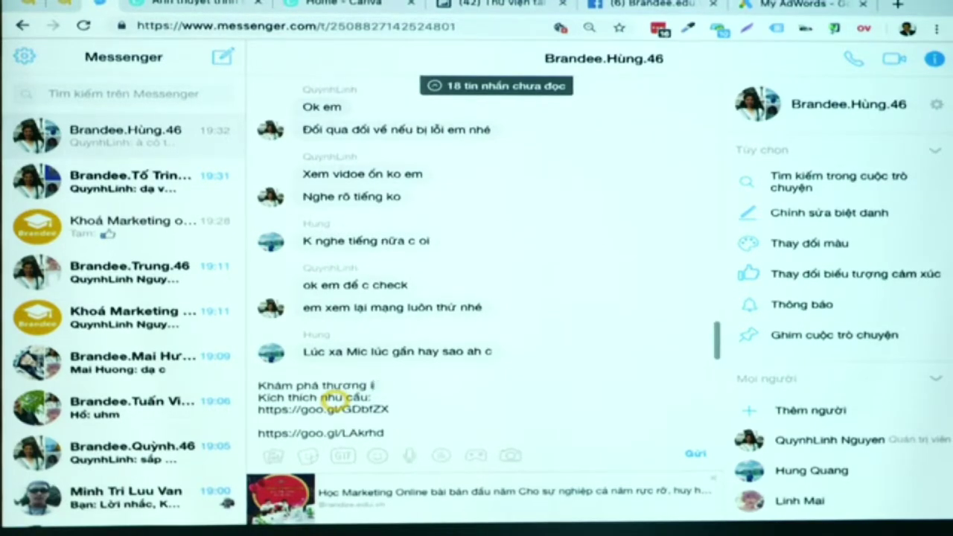
key("shift+Return")
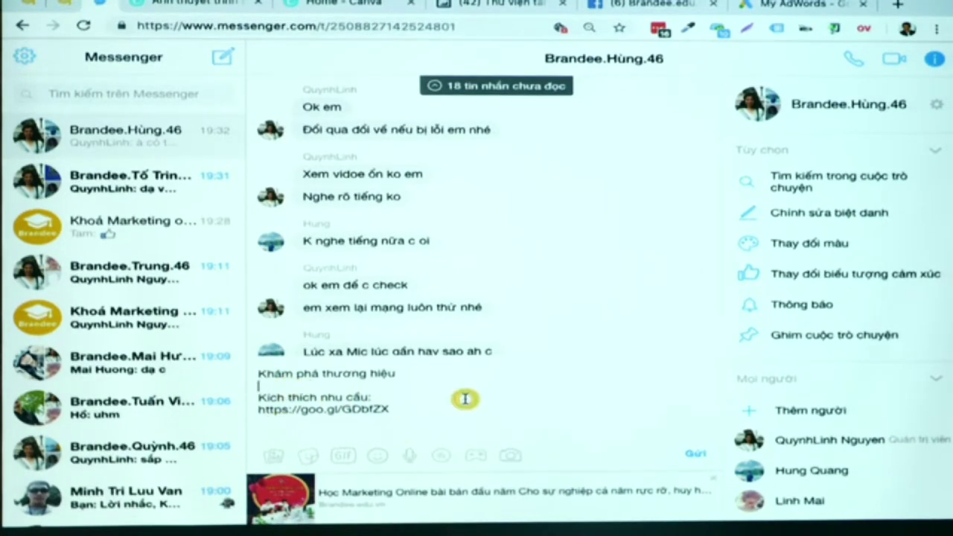
key("shift+Return")
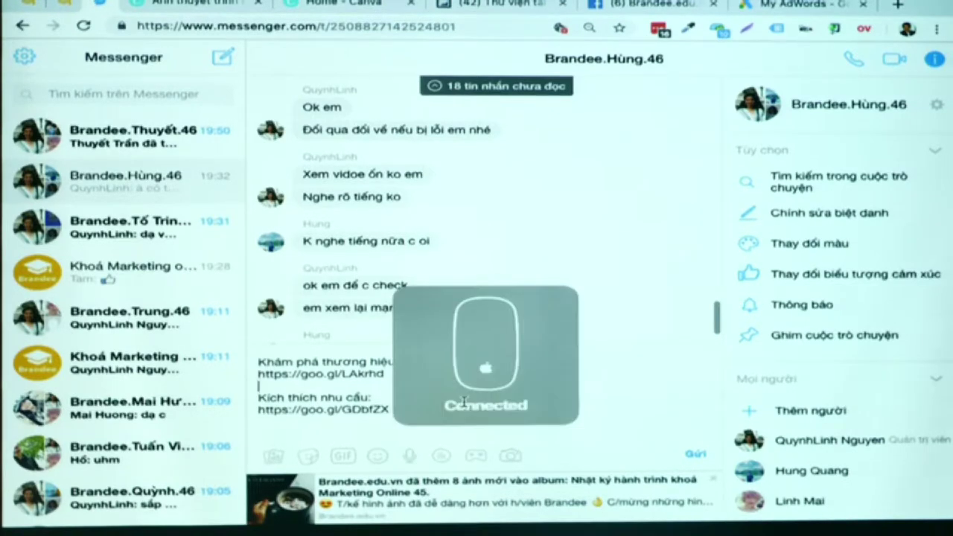
Duplicate the Kích thích nhu cầu heading and its link below the GDbfZX link
scroll(464, 402, "up", 5)
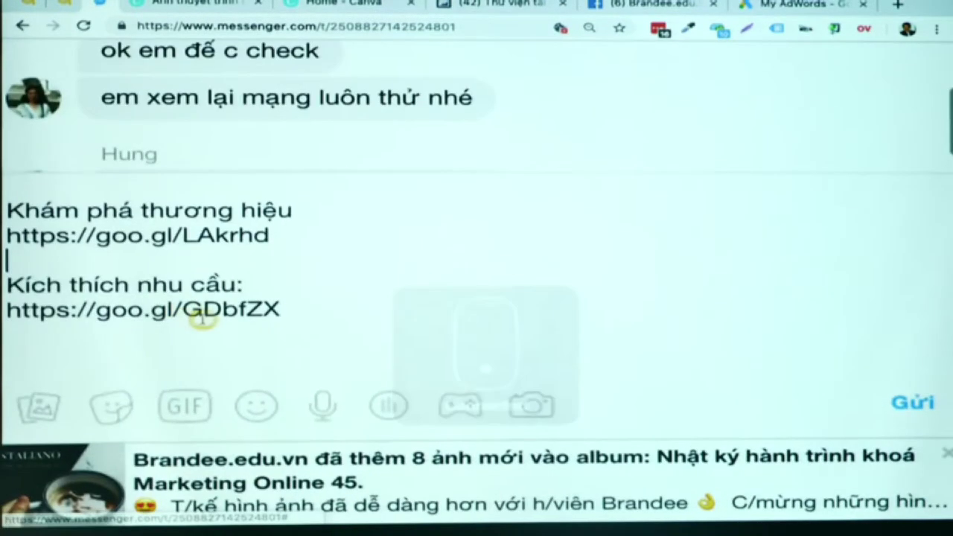
left_click_drag(313, 307, 56, 273)
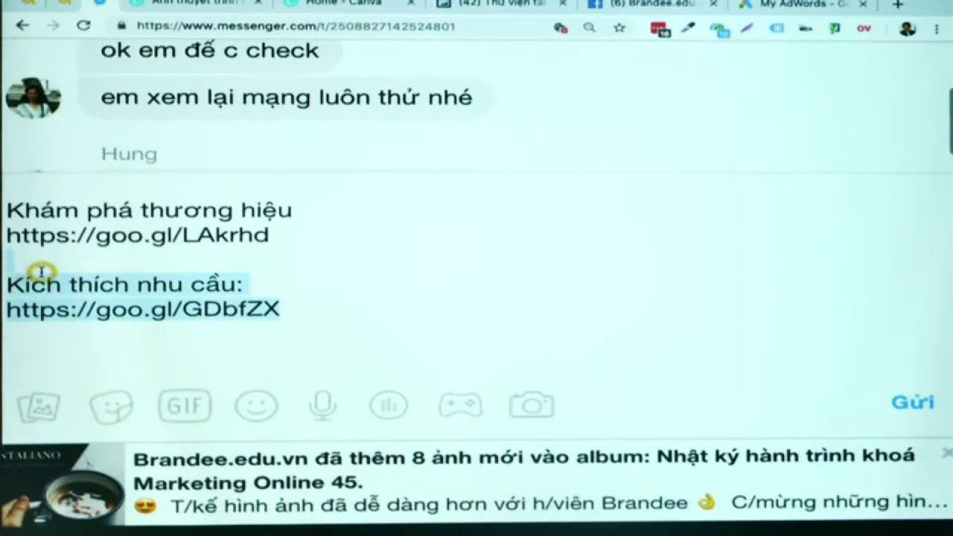
left_click(330, 306)
key("shift+Return")
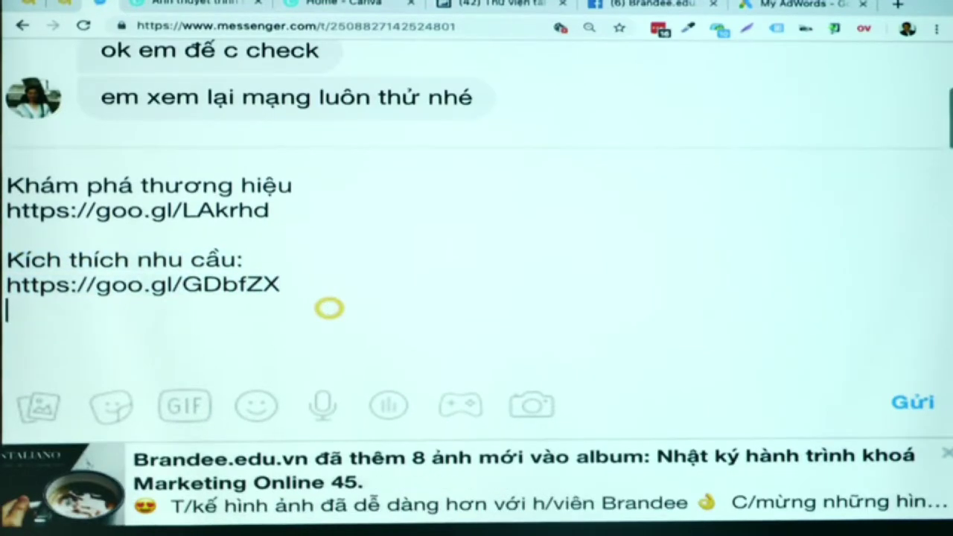
type("Kích thích nhu cầu:")
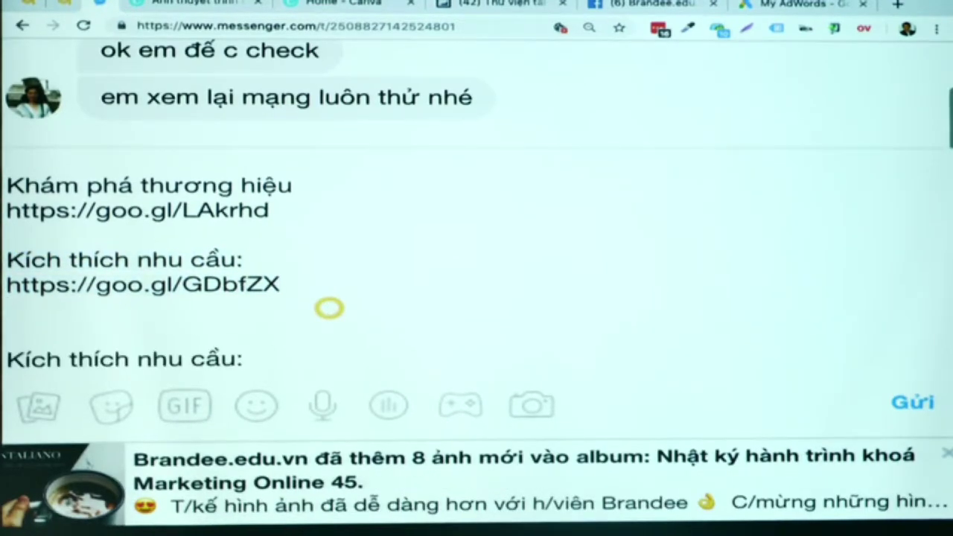
left_click(330, 308)
key("BackSpace")
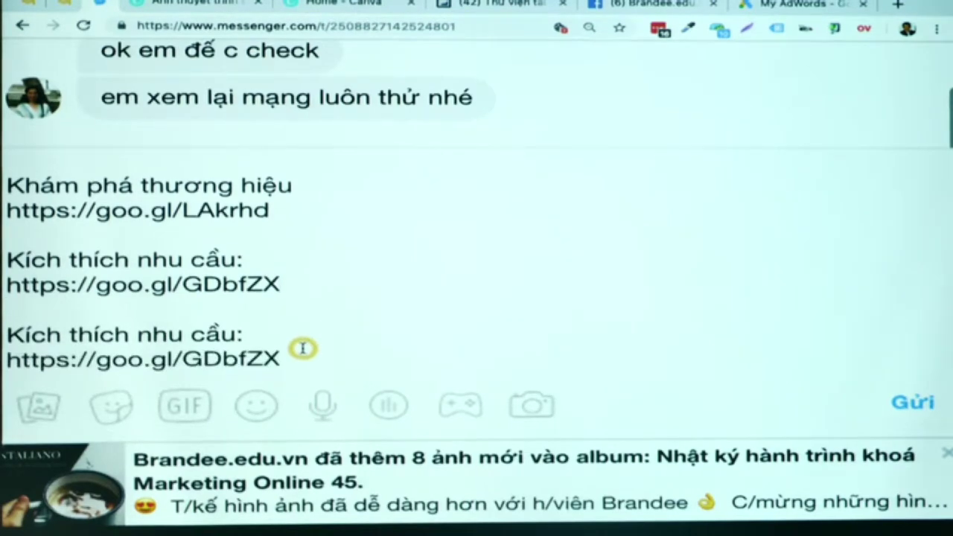
Retype the copied block's heading as the closing-deal heading 'Chốt deal'
left_click_drag(9, 334, 232, 332)
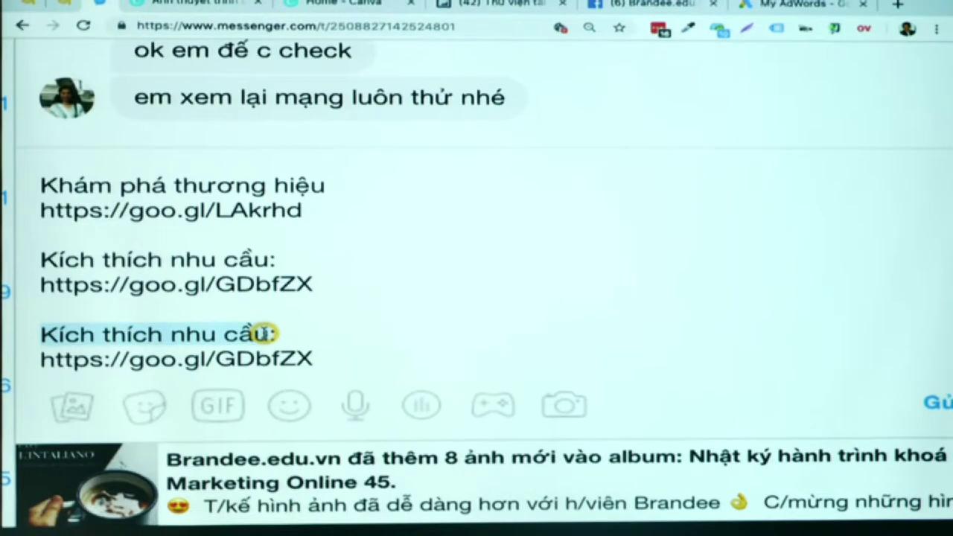
type("Chốt deal:")
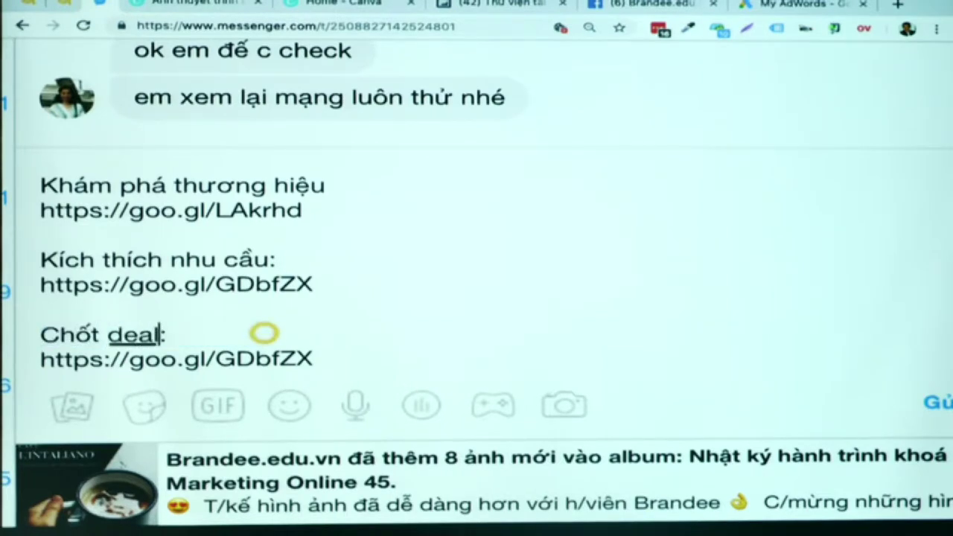
key("BackSpace")
key("BackSpace")
key("BackSpace")
key("BackSpace")
key("BackSpace")
type("C")
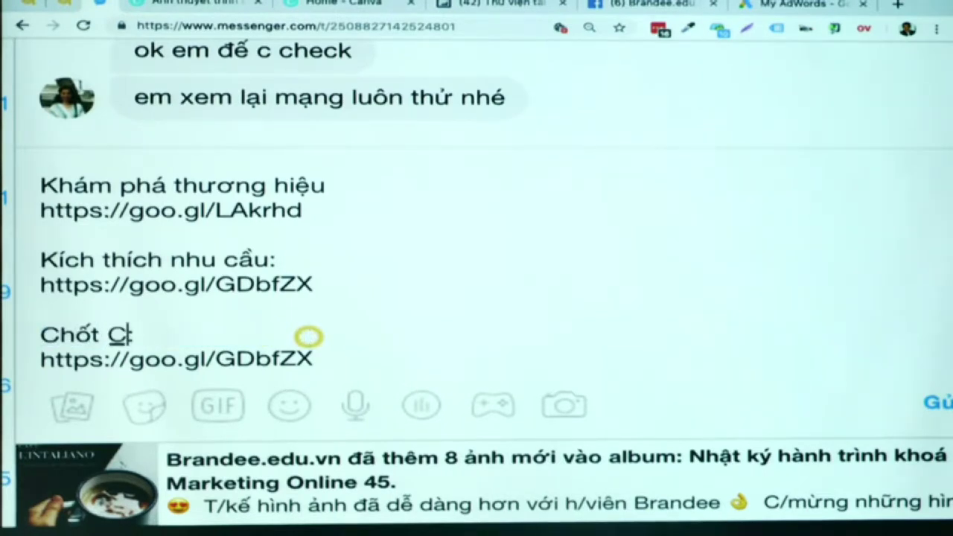
type("họ")
type("s deal:")
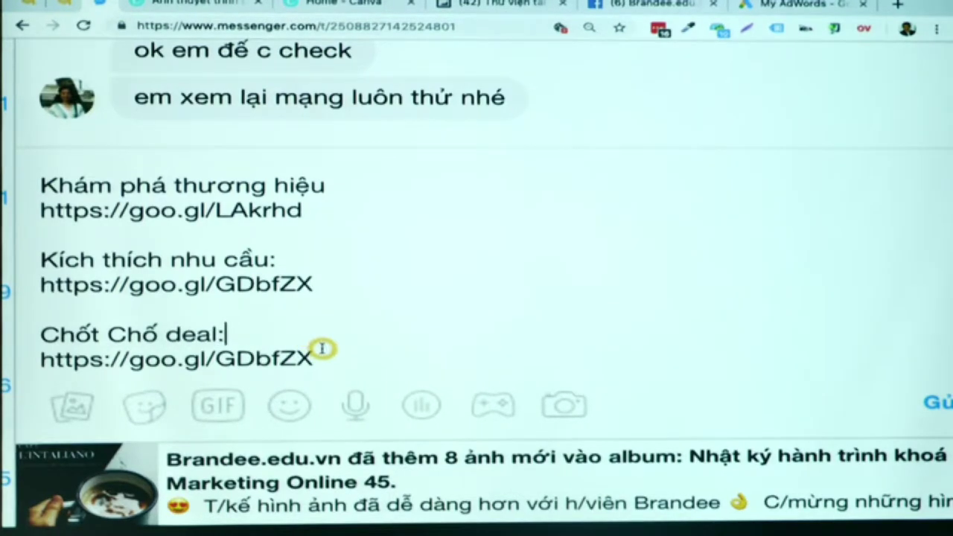
Add a 'Chăm sóc khách hàng cũ' heading with a pasted link, then copy the whole draft
left_click(335, 347)
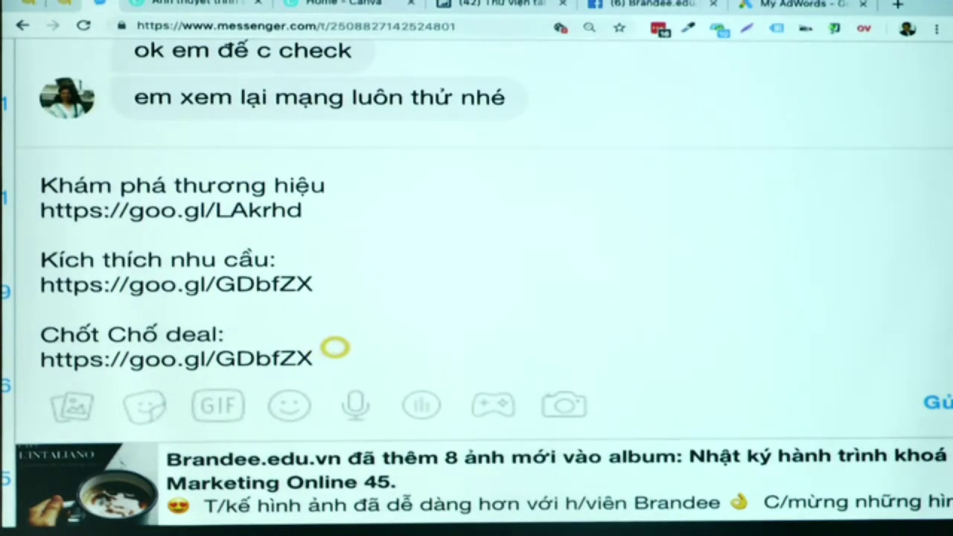
key("shift+Return")
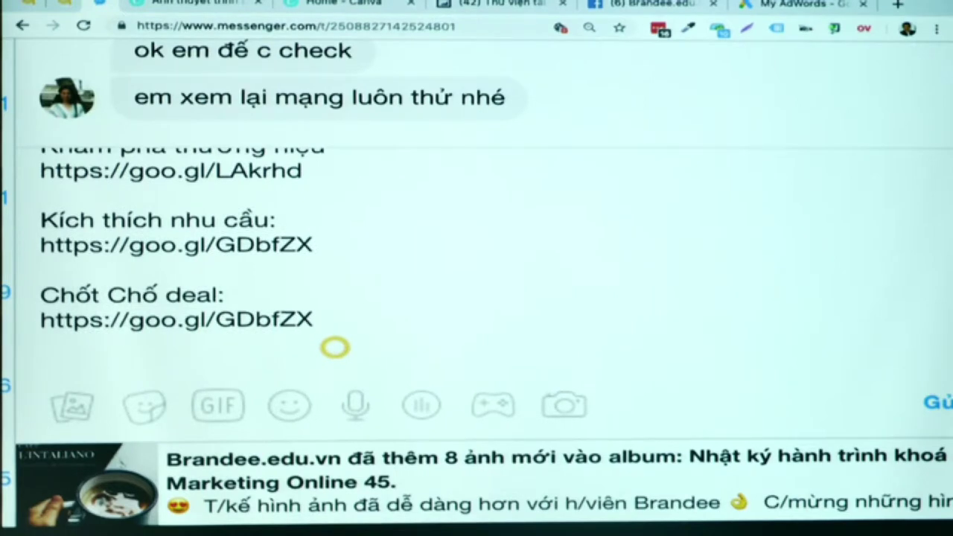
type("Chăm sóc k")
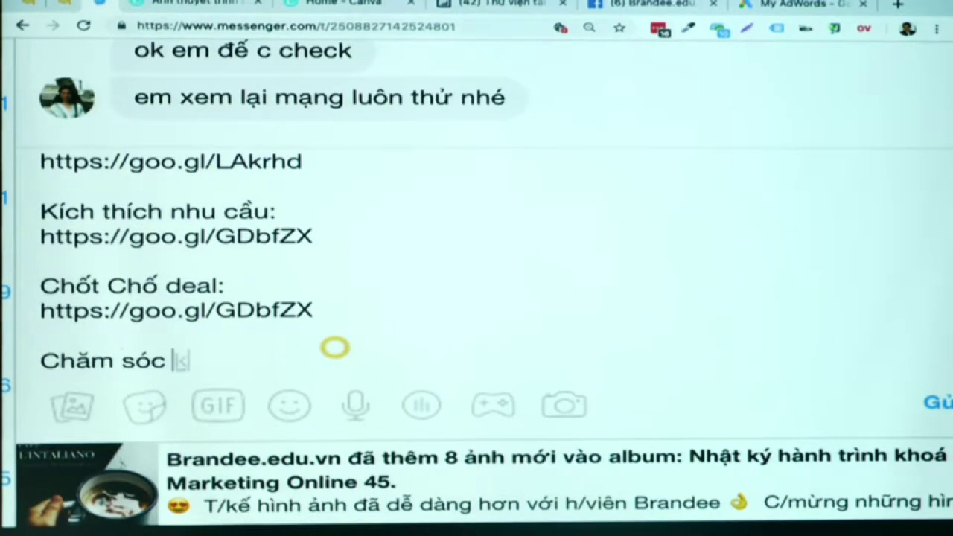
type("hách hàng cux")
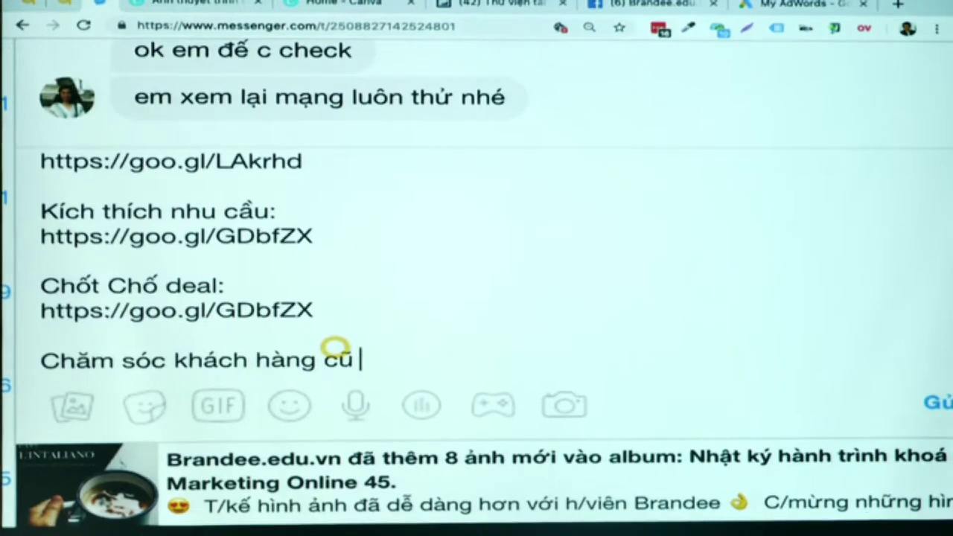
key("shift+Return")
key("shift+Return")
key("ctrl+a")
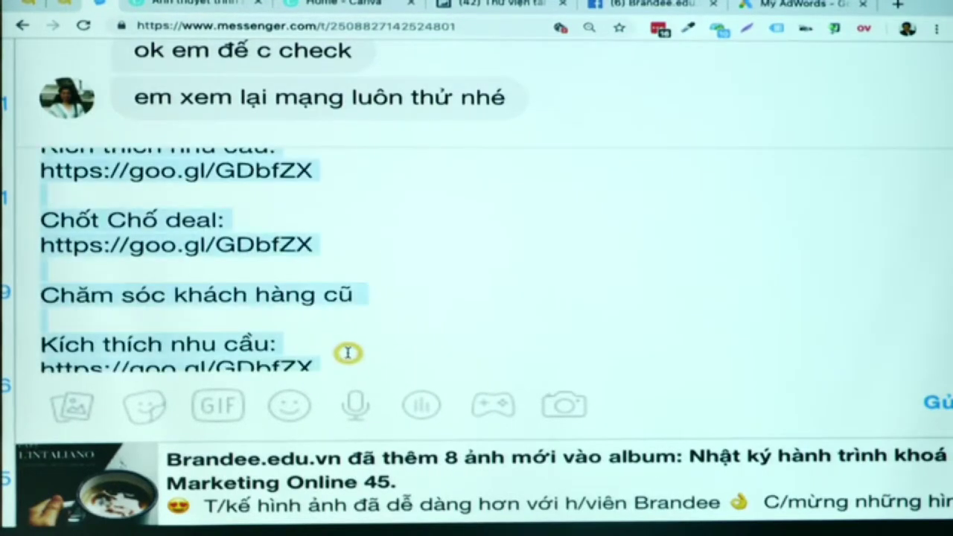
key("ctrl+0")
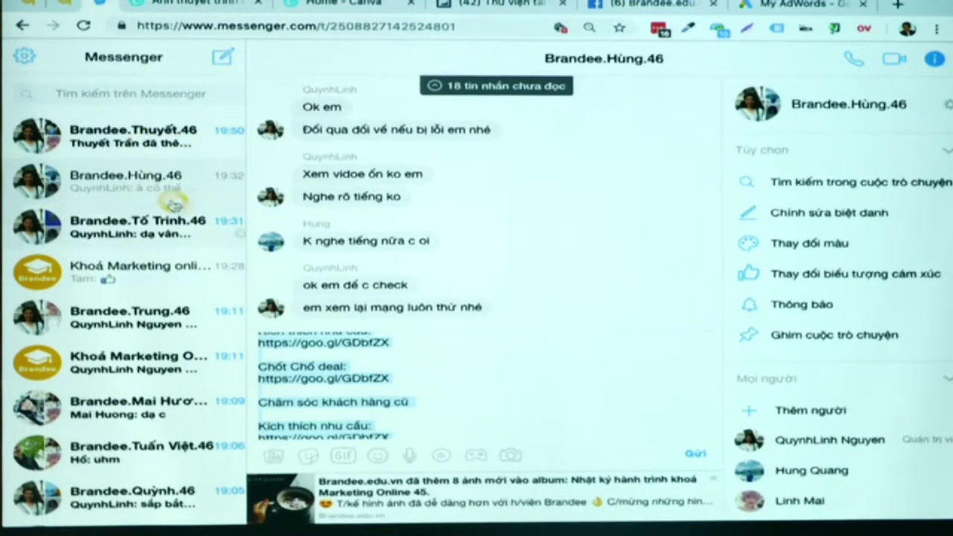
Paste the copied message into the Khoá Marketing Online 46 group chat draft
left_click(183, 355)
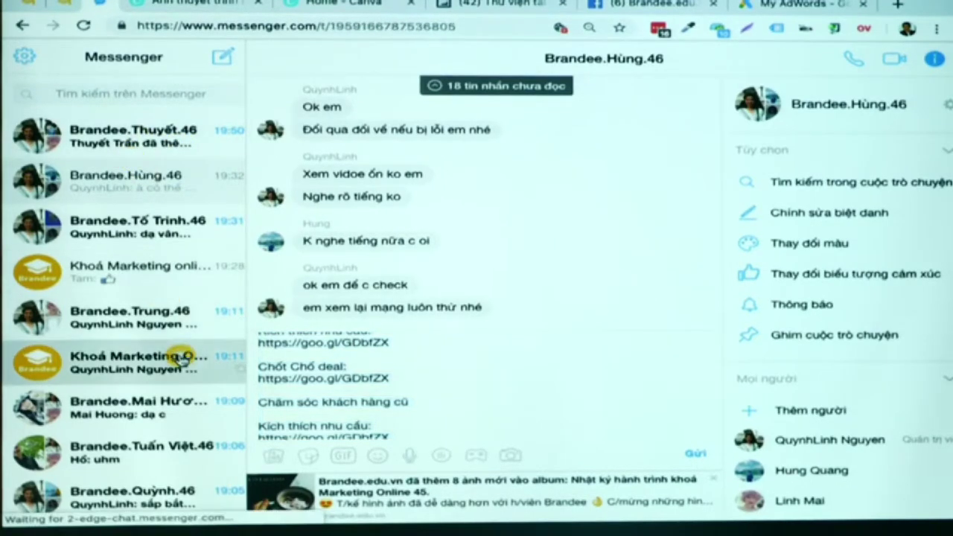
key("ctrl+plus")
key("ctrl+plus")
key("ctrl+plus")
key("ctrl+plus")
key("ctrl+plus")
key("ctrl+plus")
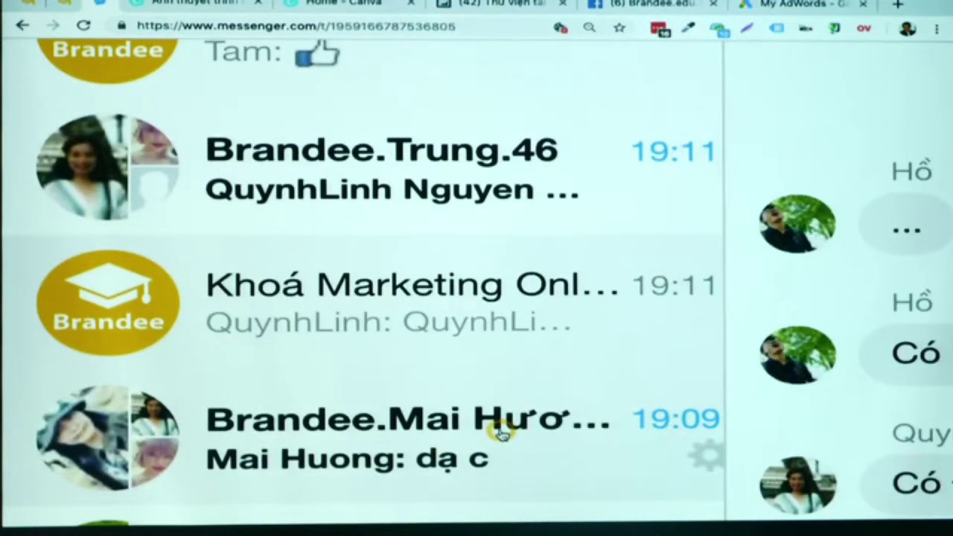
key("ctrl+minus")
key("ctrl+minus")
key("ctrl+minus")
key("ctrl+minus")
key("ctrl+minus")
key("ctrl+minus")
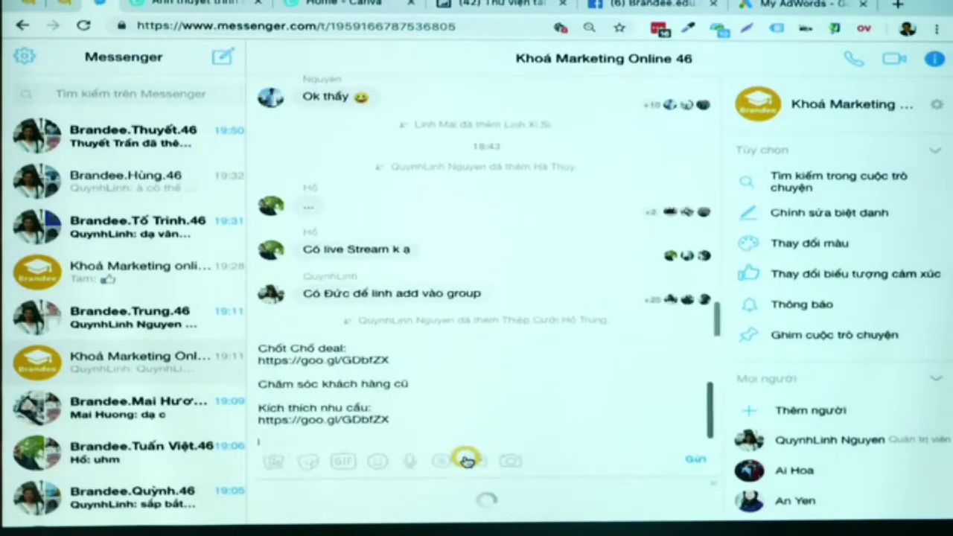
scroll(463, 414, "up", 3)
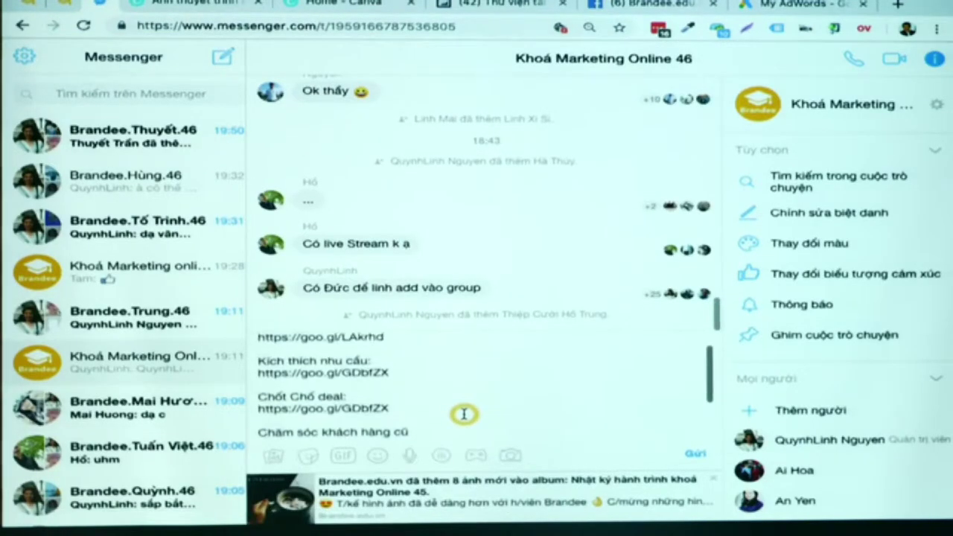
scroll(464, 414, "down", 2)
Remove the duplicate heading, put the last link under Chăm sóc khách hàng cũ, and send
left_click_drag(425, 410, 262, 398)
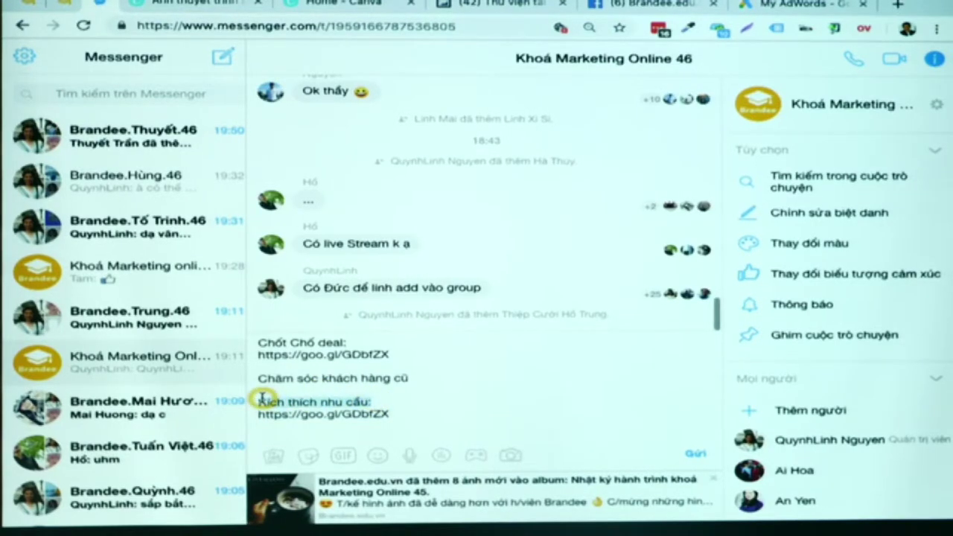
key("ctrl+x")
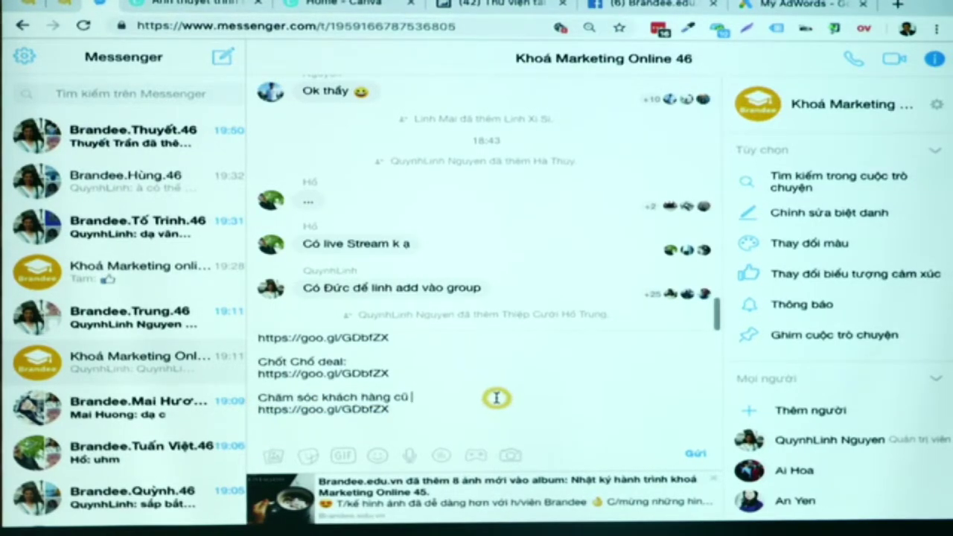
key("ctrl+v")
scroll(496, 399, "up", 1)
scroll(497, 399, "down", 2)
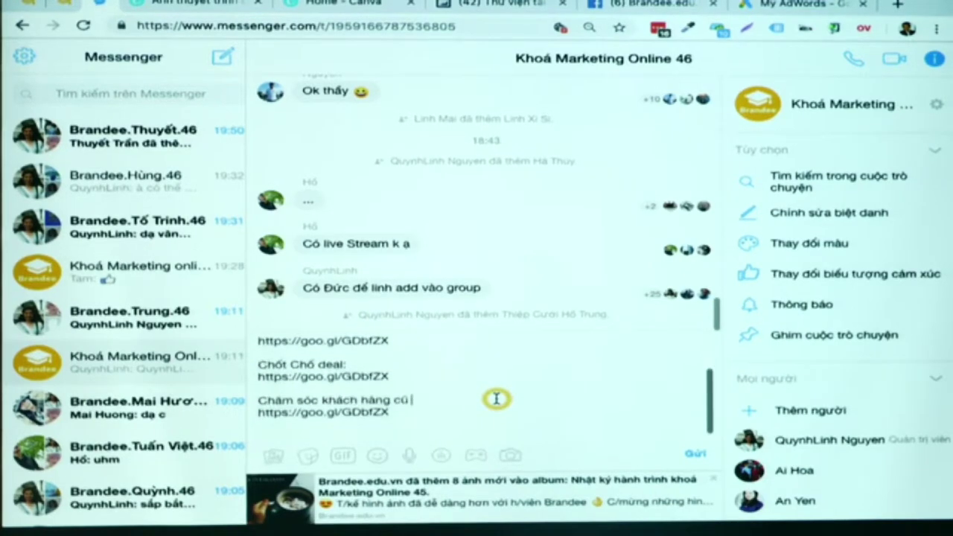
key("Return")
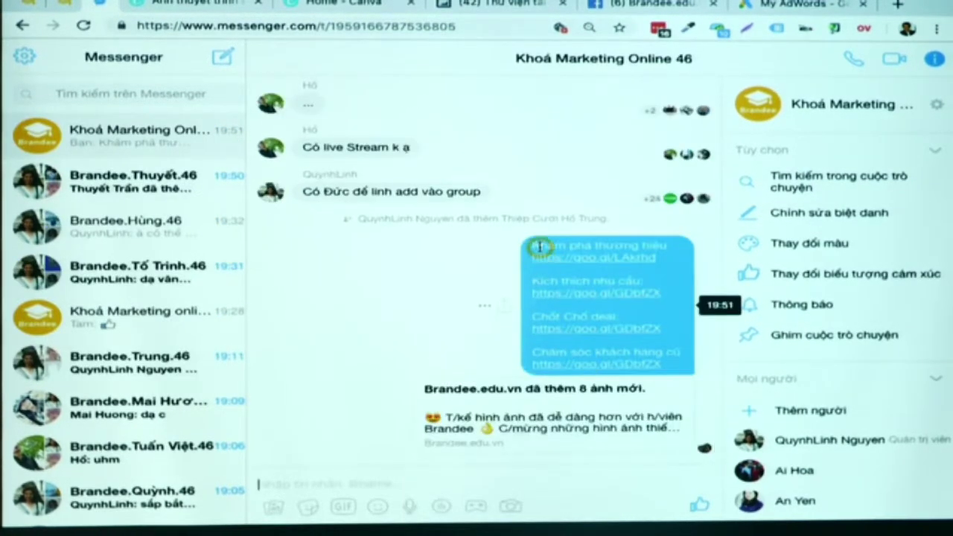
left_click_drag(531, 246, 660, 351)
left_click(701, 362)
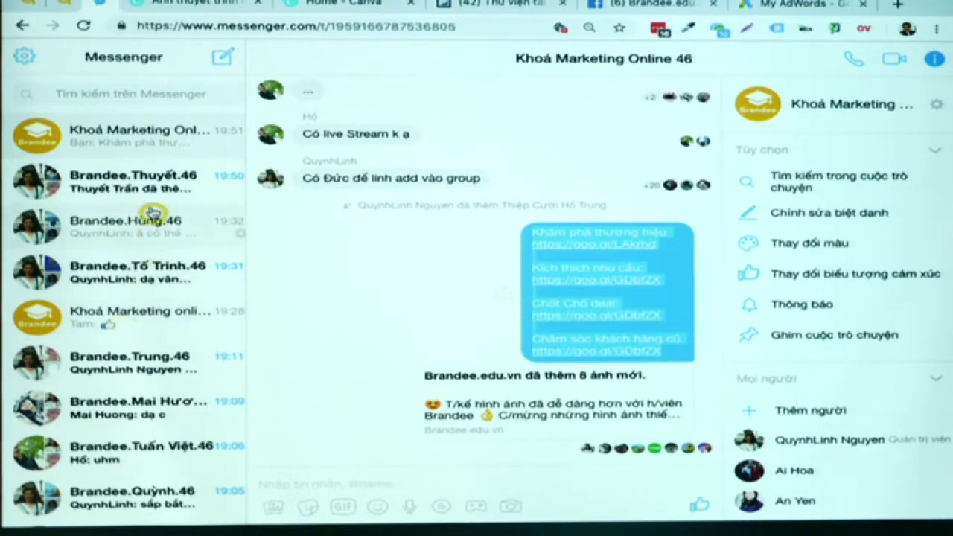
Paste the four-link message into the Khoá Marketing online từ xa 05 chat and send it
left_click(173, 313)
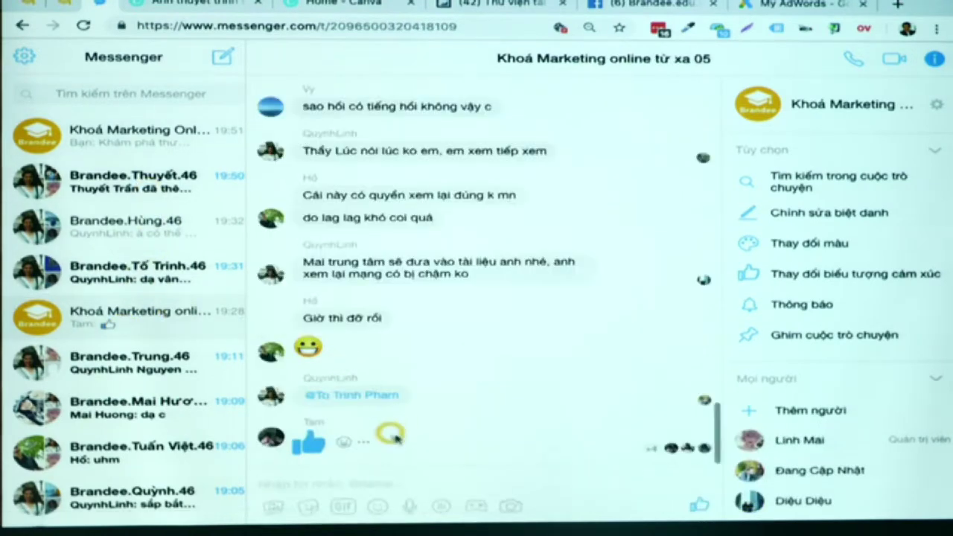
left_click(454, 440)
key("ctrl+v")
key("Return")
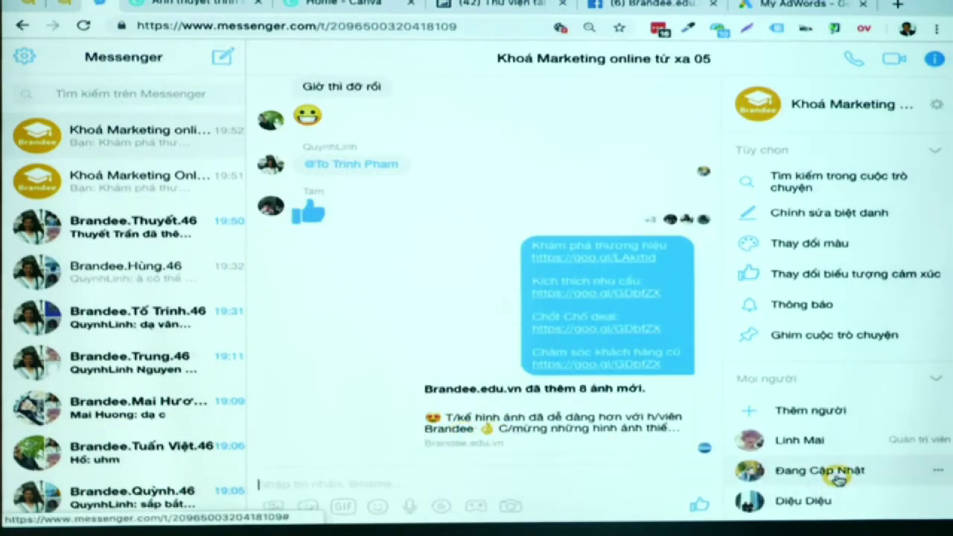
Scroll through the conversation to review the course group chats
scroll(834, 484, "down", 3)
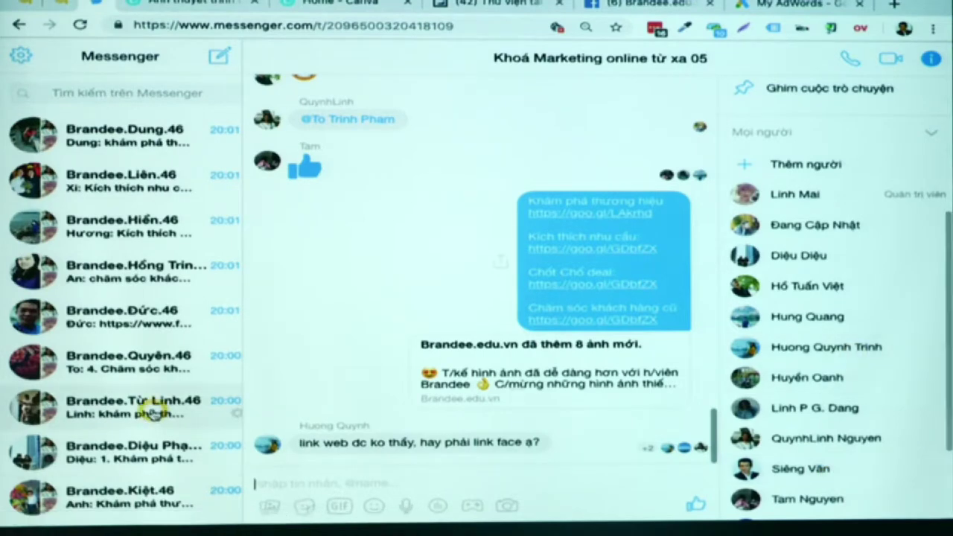
scroll(153, 411, "down", 5)
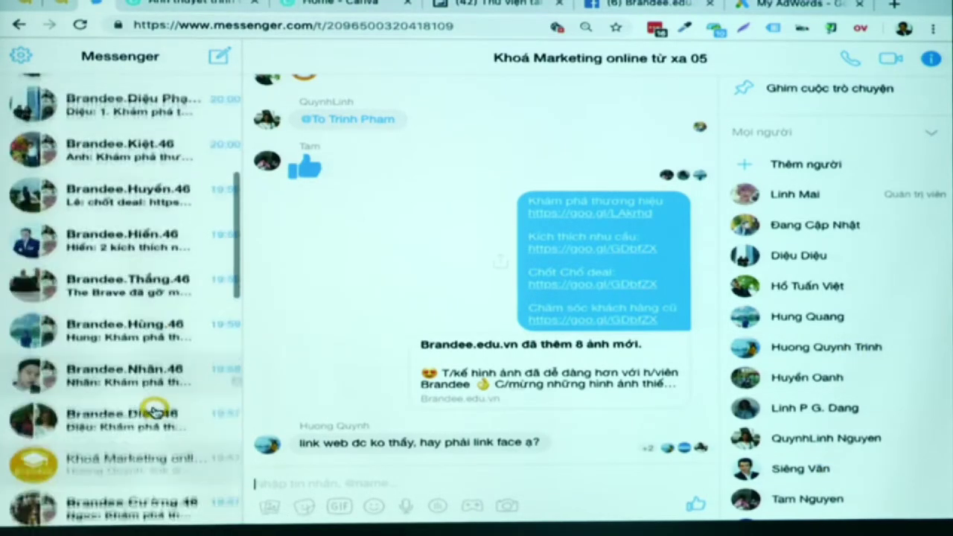
scroll(153, 412, "down", 4)
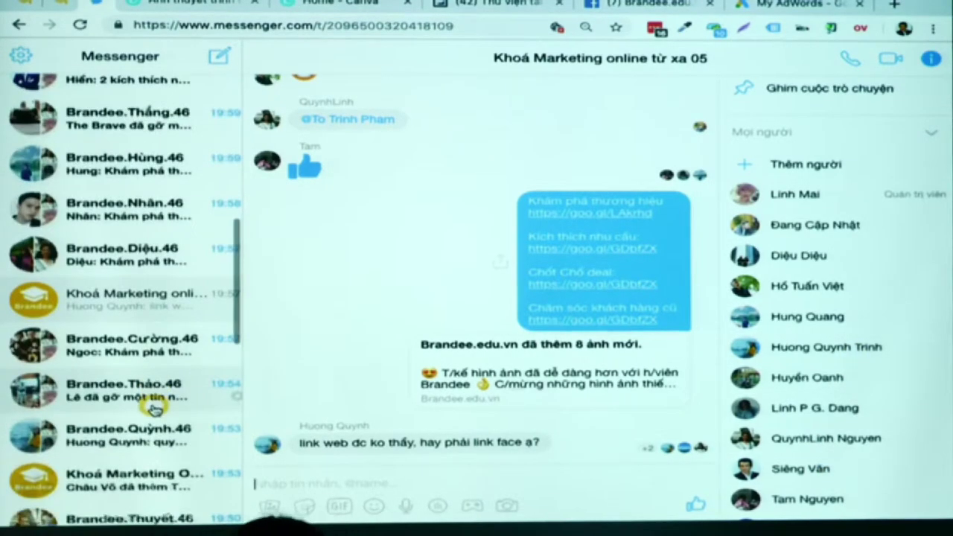
scroll(154, 408, "down", 8)
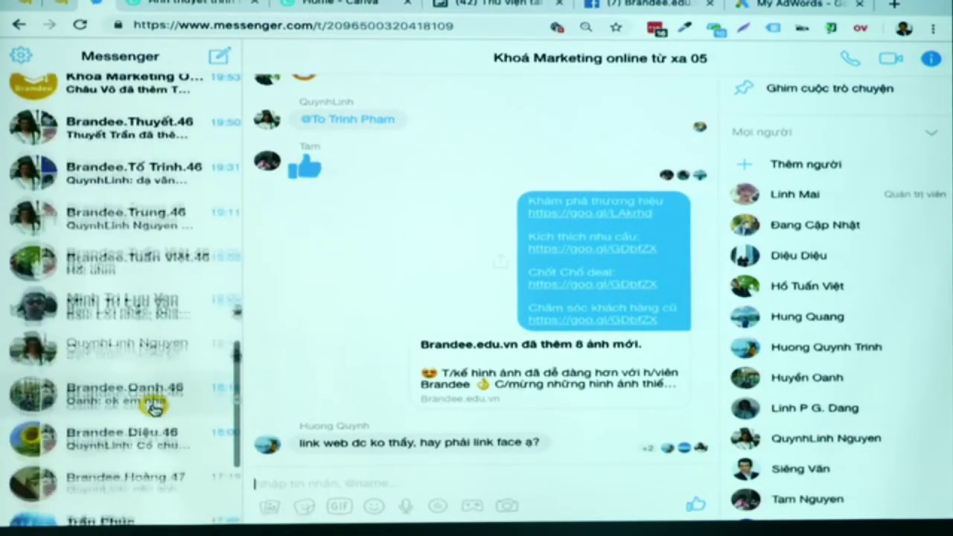
scroll(154, 406, "down", 3)
scroll(154, 408, "up", 3)
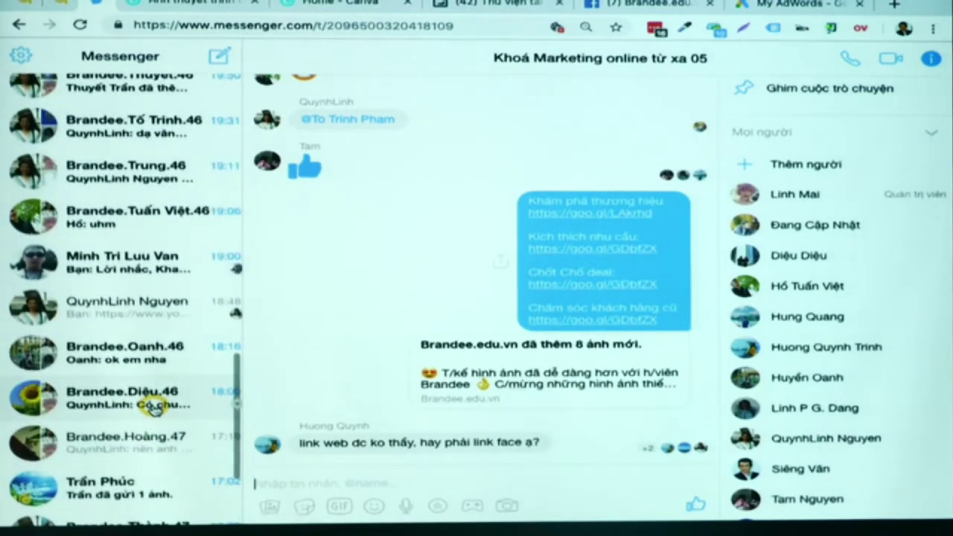
Return to the 'Ảnh thuyết trình' slides in Canva and scroll up to the customer-nurturing funnel diagram
left_click(366, 7)
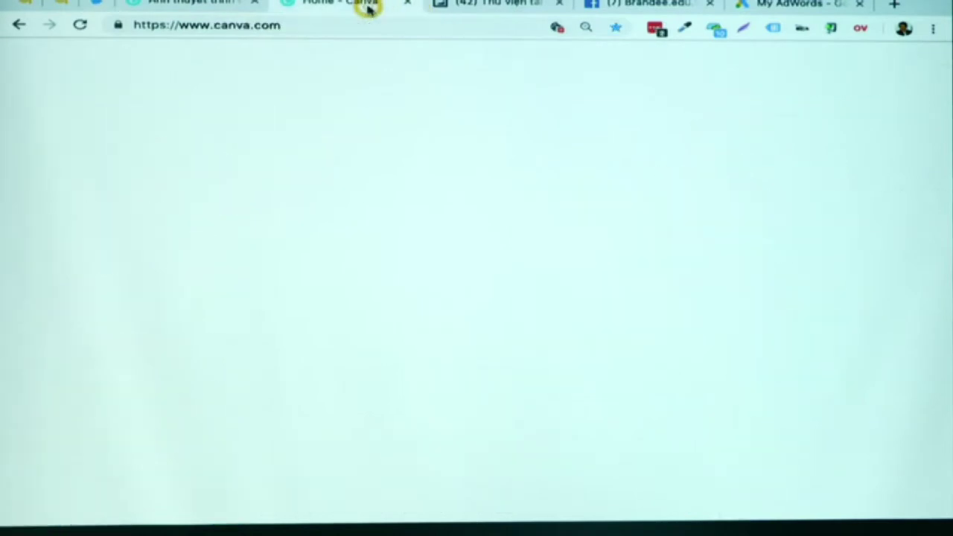
left_click(195, 4)
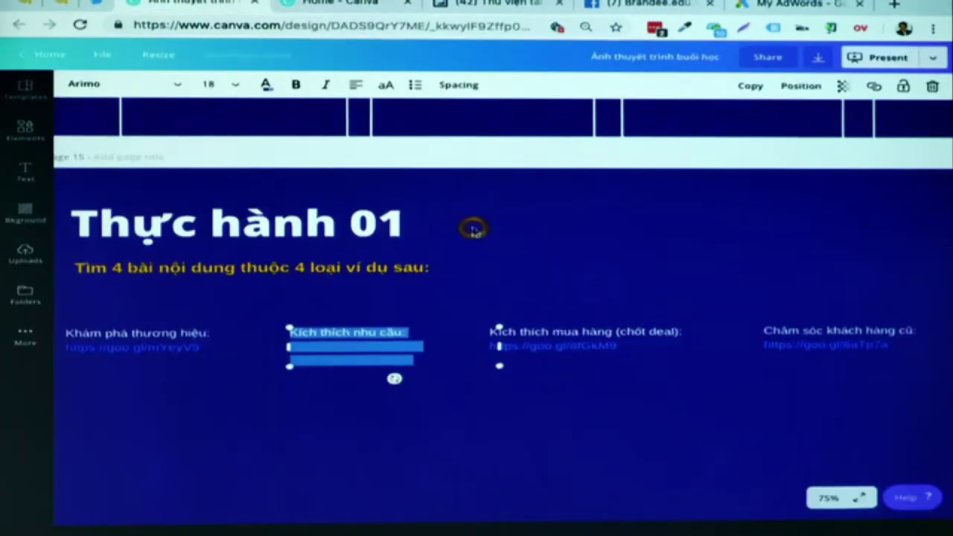
scroll(473, 232, "up", 10)
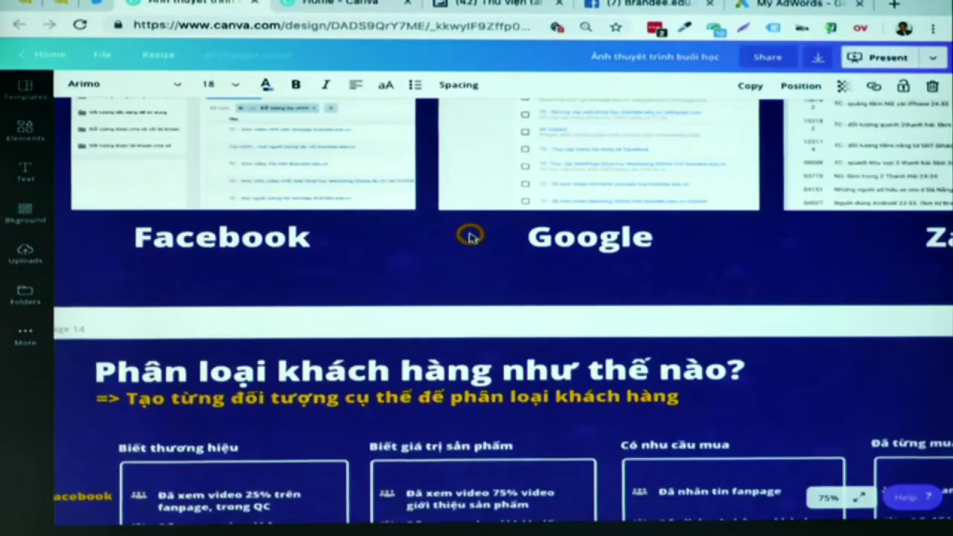
scroll(572, 272, "up", 3)
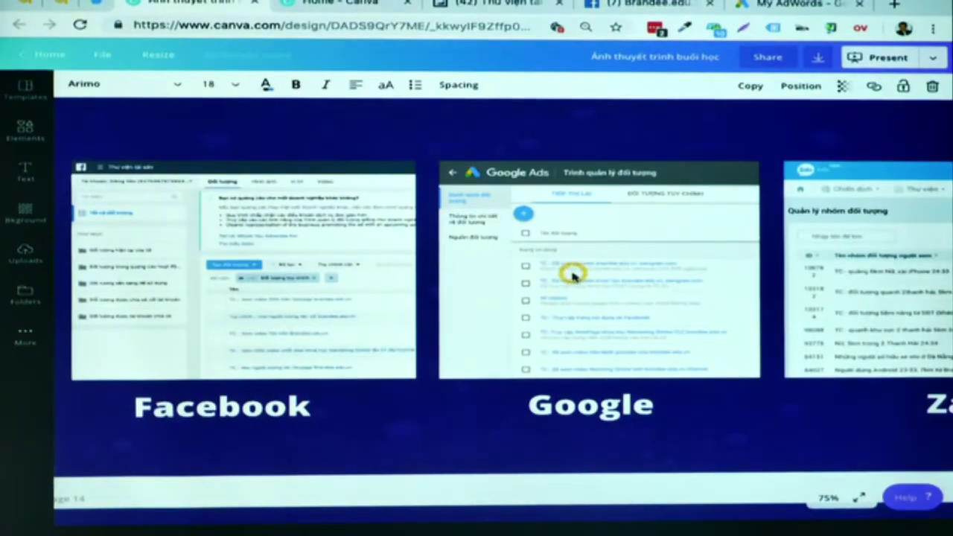
scroll(574, 276, "up", 1)
scroll(574, 276, "up", 1)
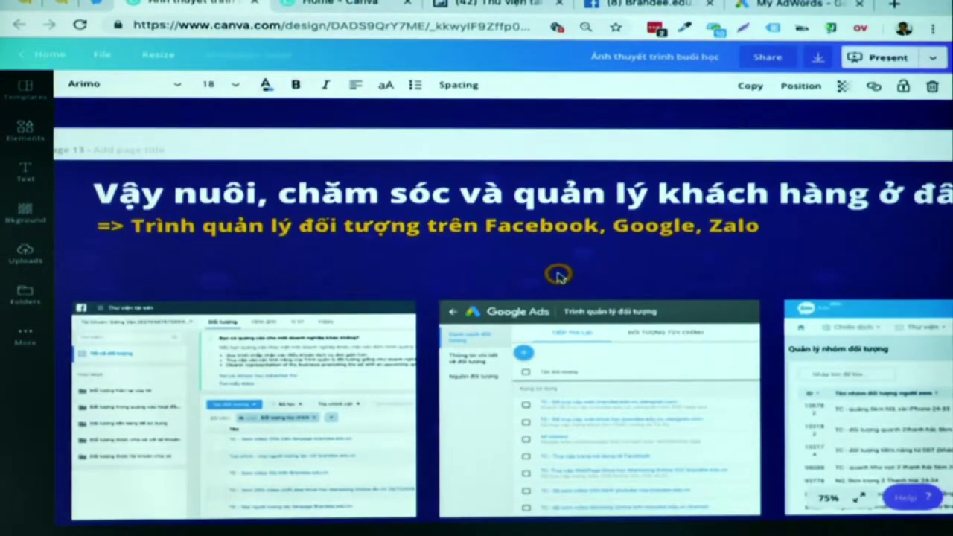
scroll(553, 273, "up", 4)
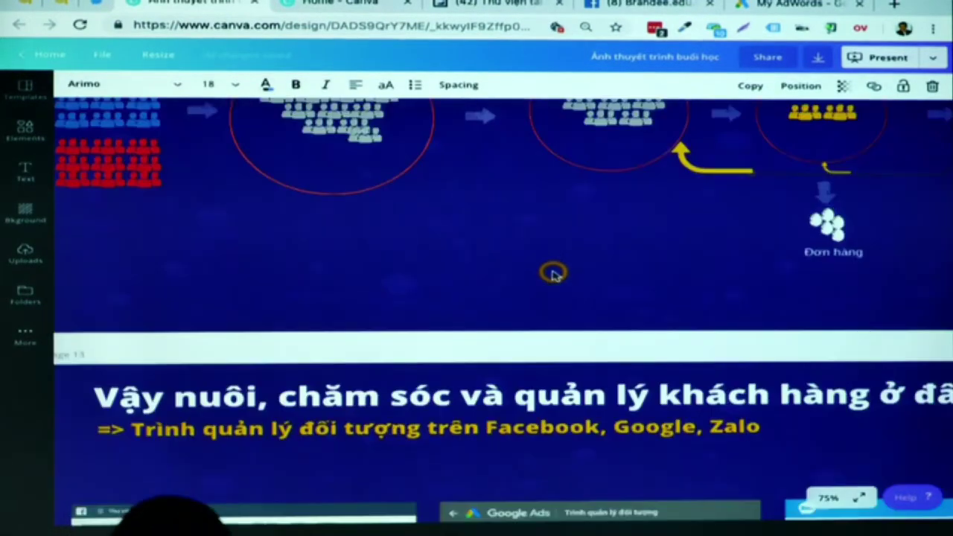
scroll(554, 273, "up", 1)
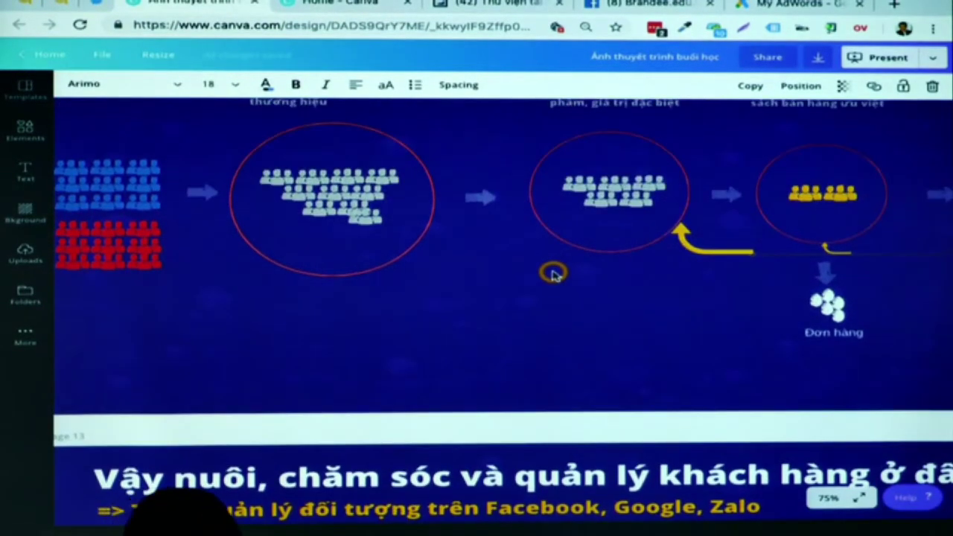
scroll(797, 378, "up", 1)
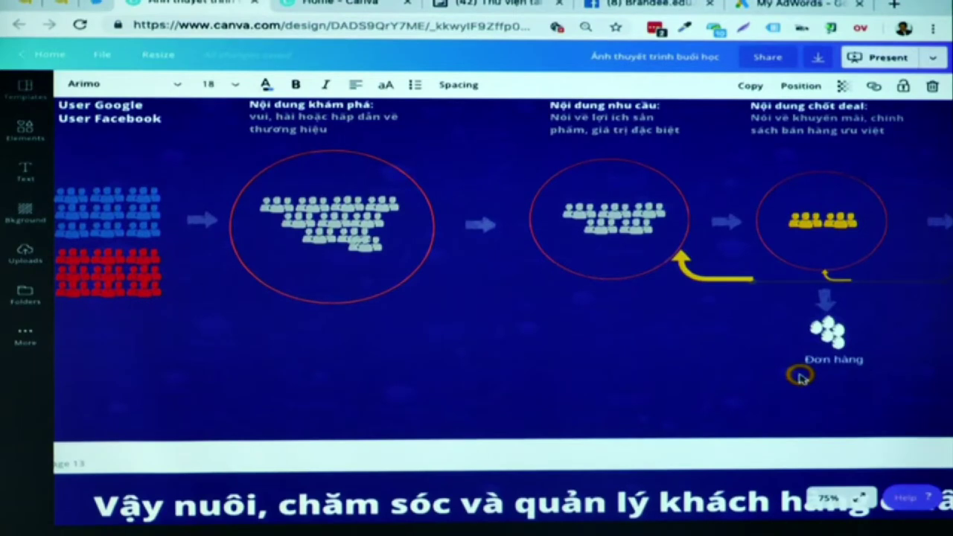
scroll(800, 377, "up", 1)
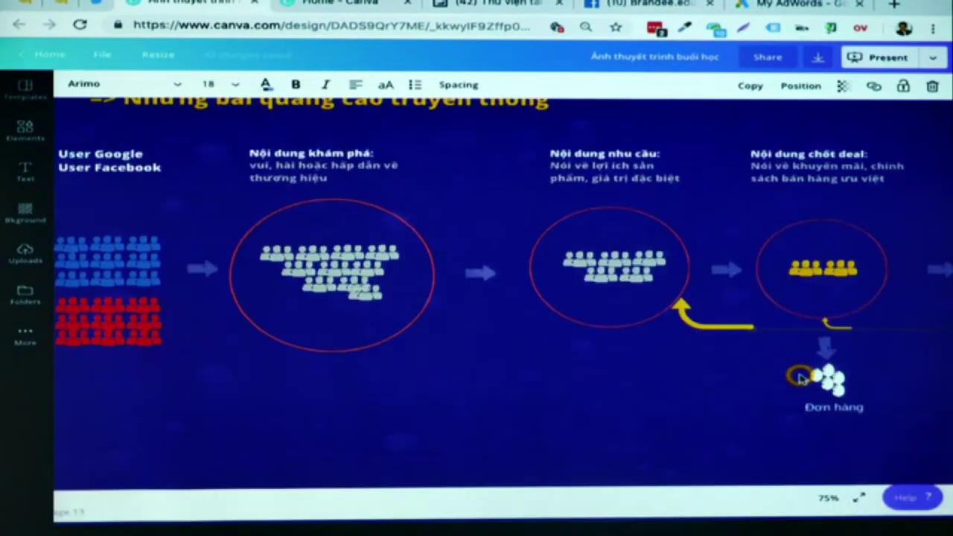
scroll(833, 477, "up", 1)
left_click(831, 491)
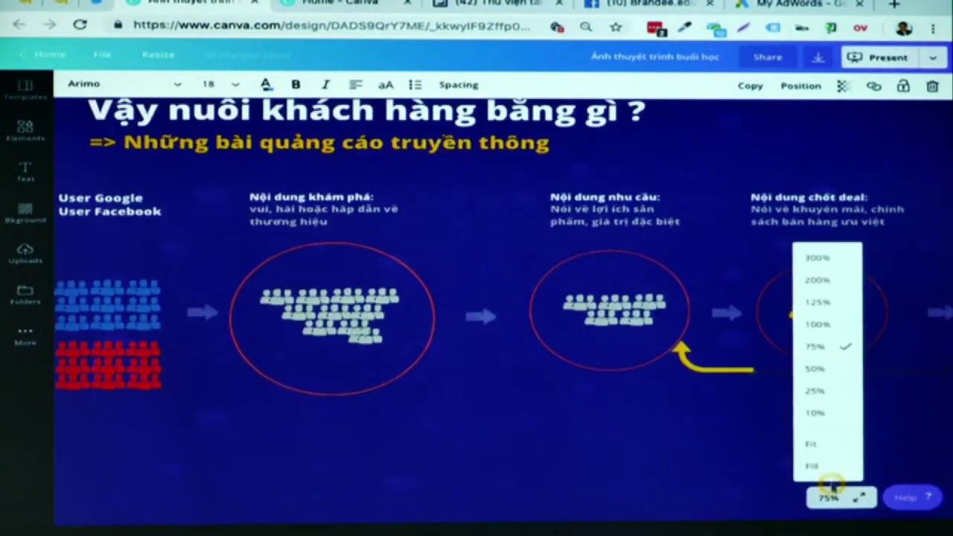
key("ctrl+minus")
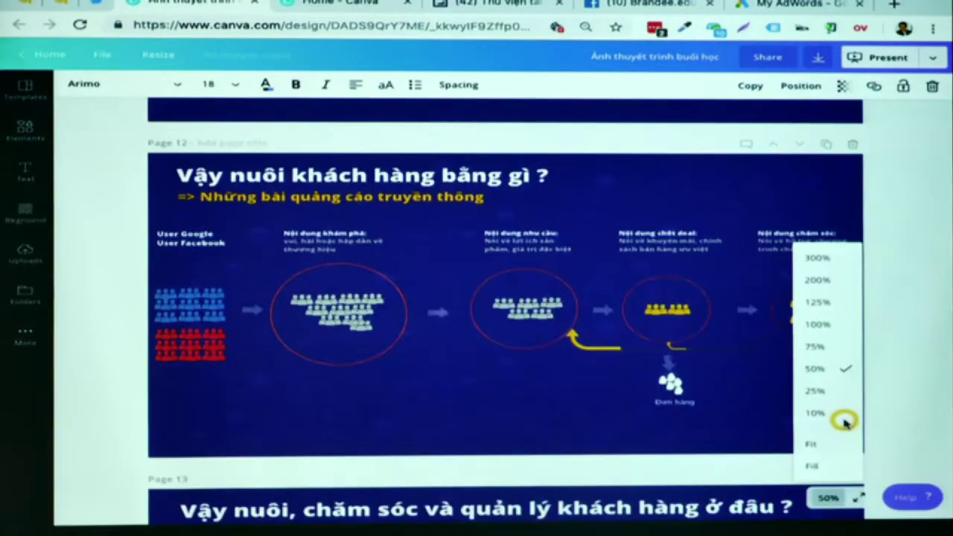
scroll(937, 336, "down", 10)
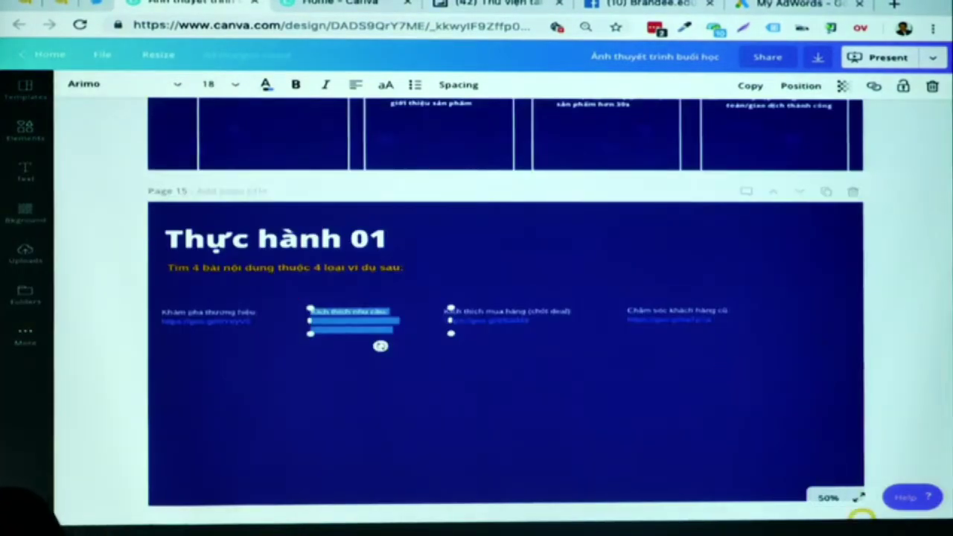
scroll(832, 424, "up", 5)
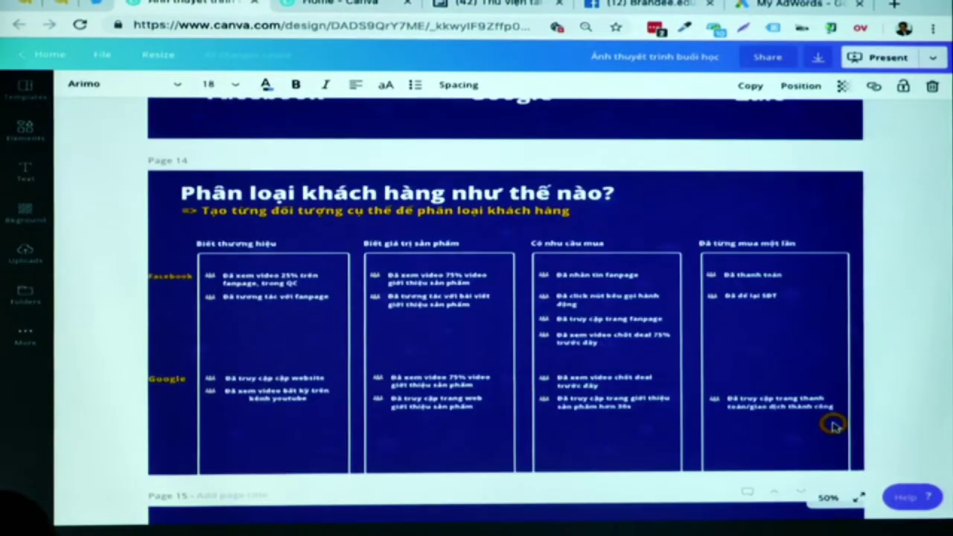
scroll(833, 425, "up", 5)
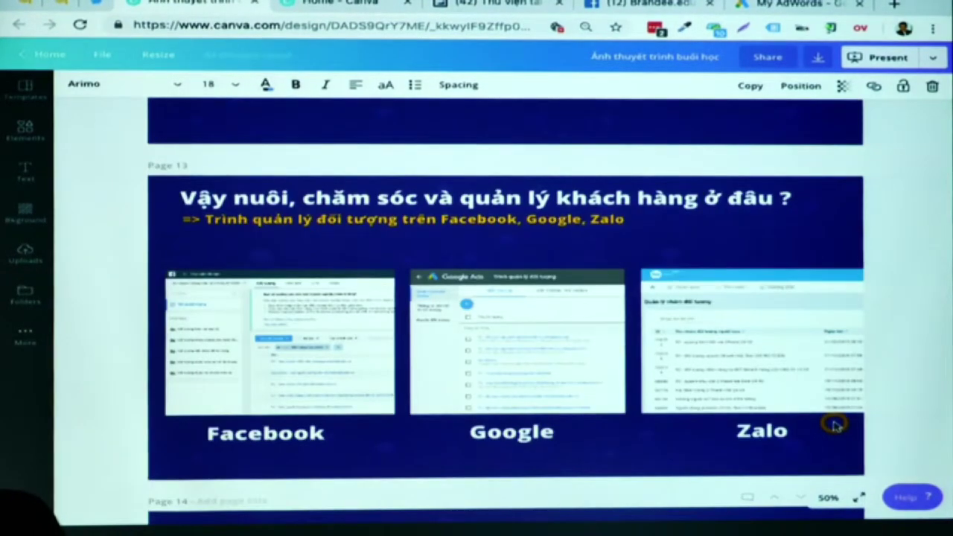
scroll(720, 372, "up", 5)
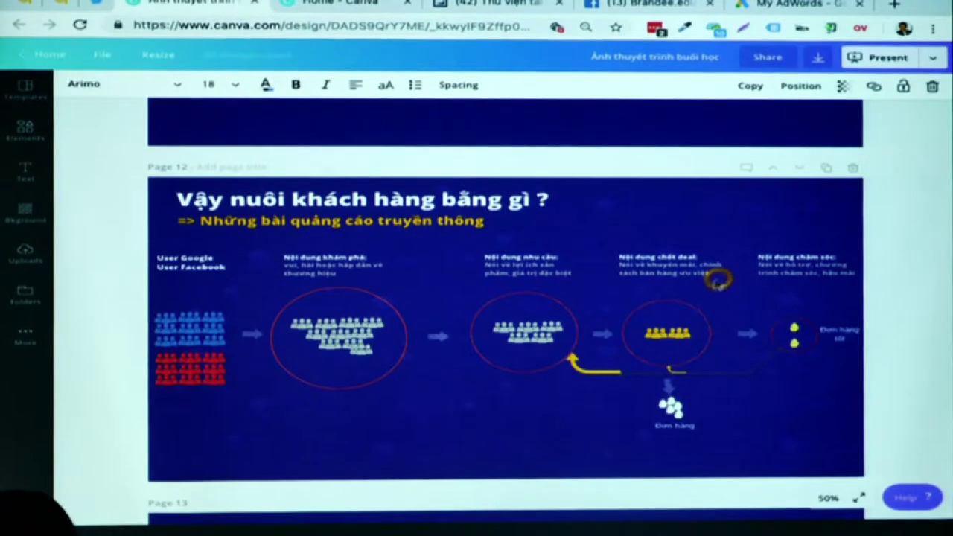
scroll(720, 298, "up", 3)
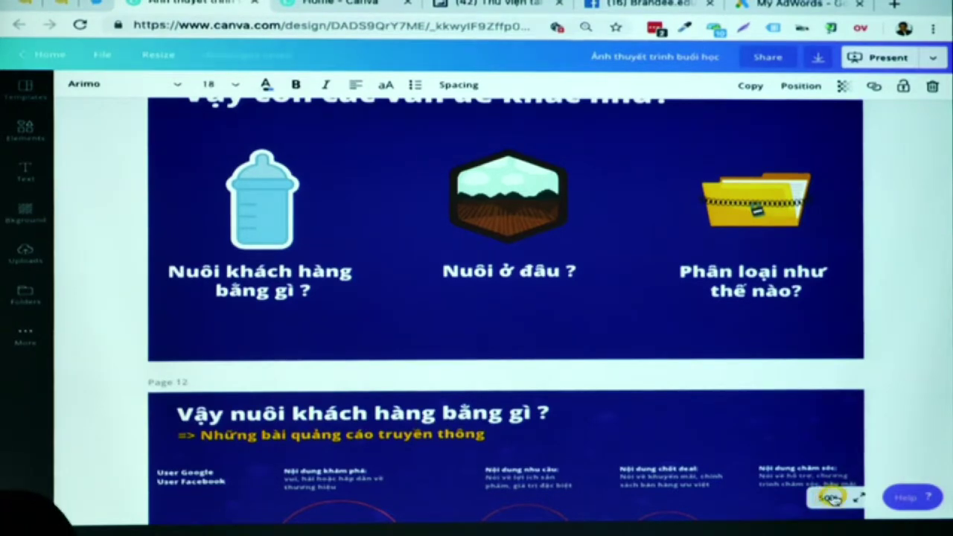
left_click(830, 498)
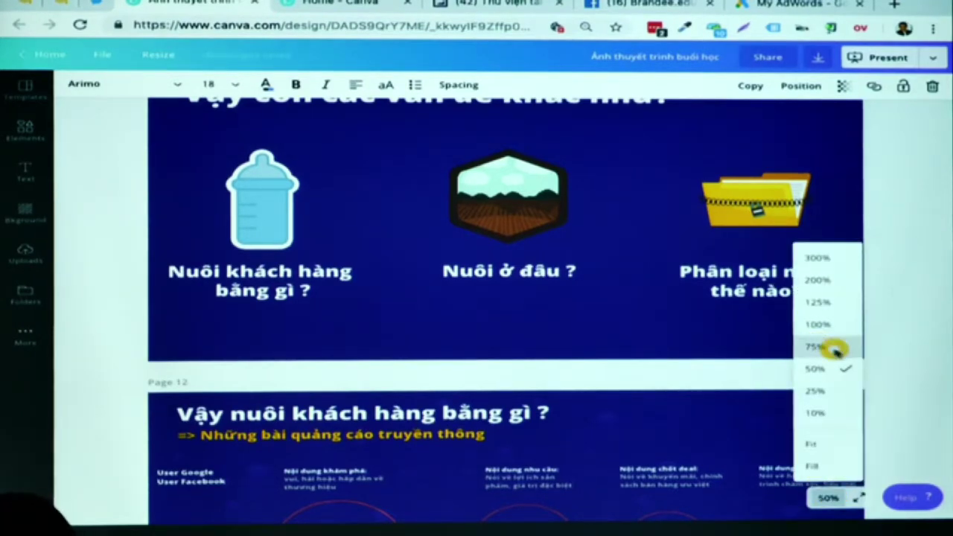
left_click(832, 347)
scroll(610, 359, "down", 3)
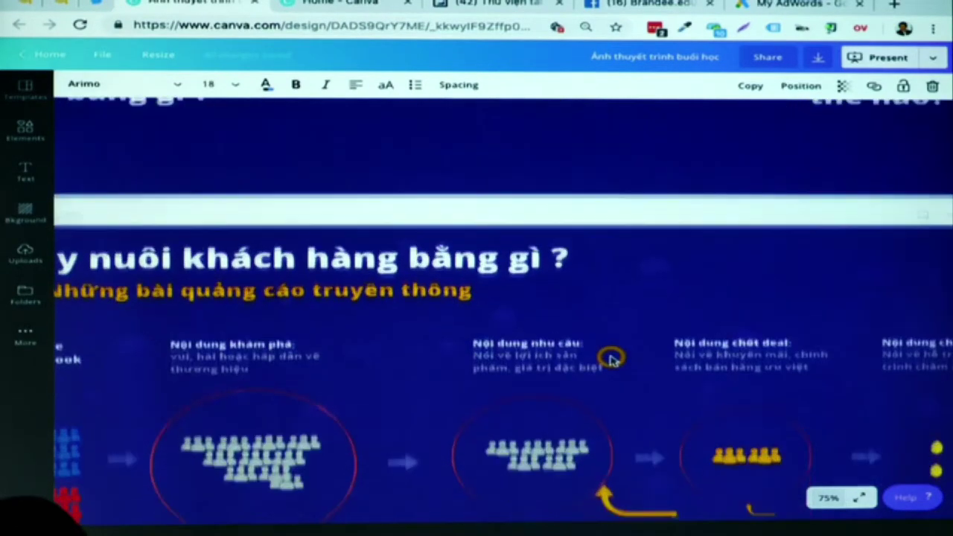
scroll(610, 359, "down", 3)
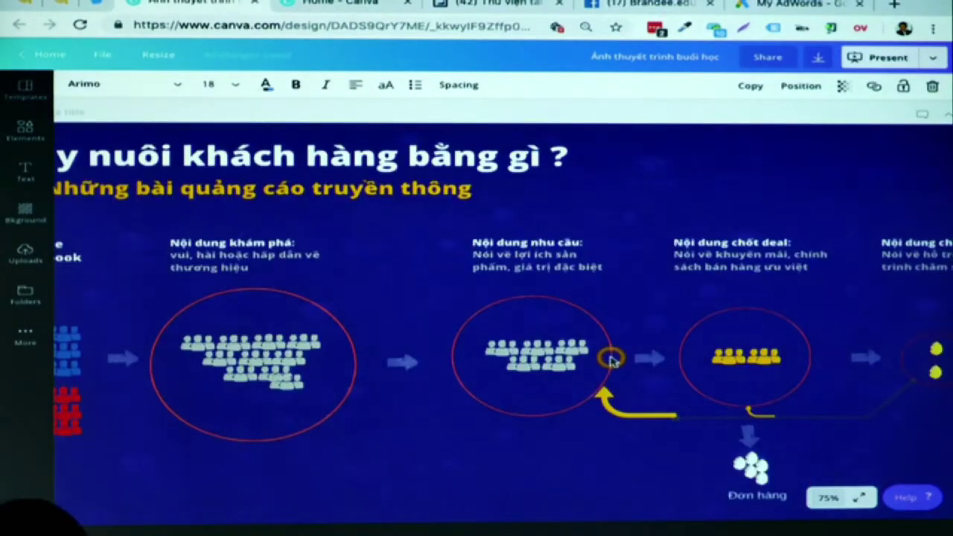
scroll(673, 366, "right", 2)
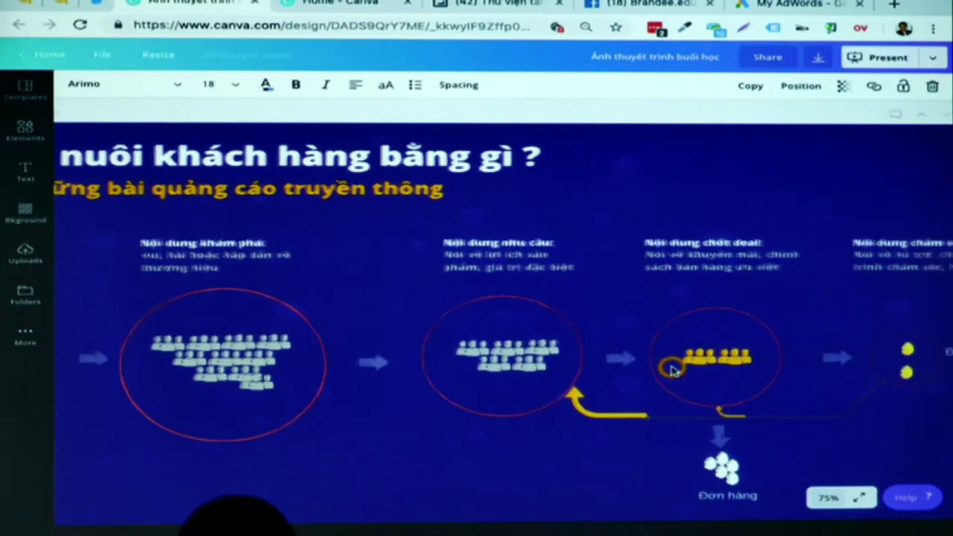
scroll(672, 370, "right", 3)
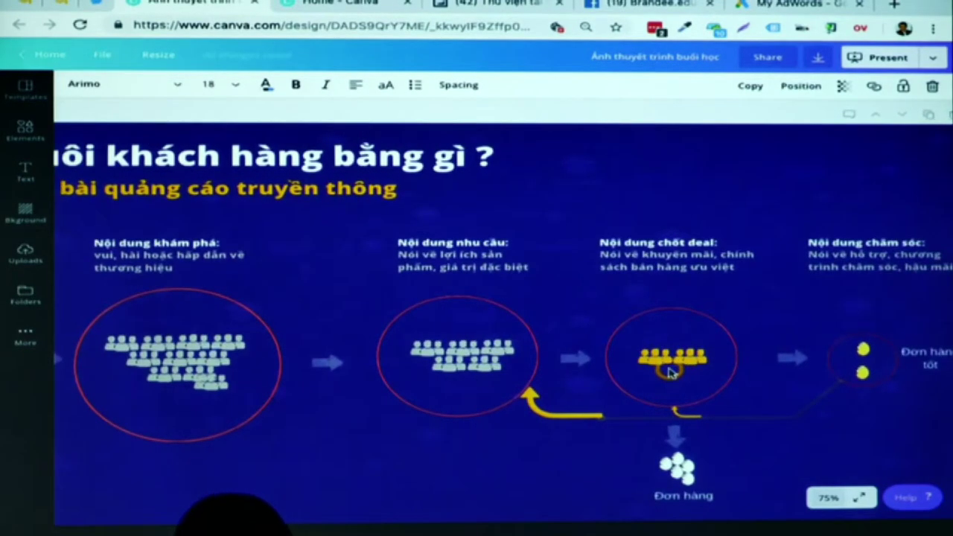